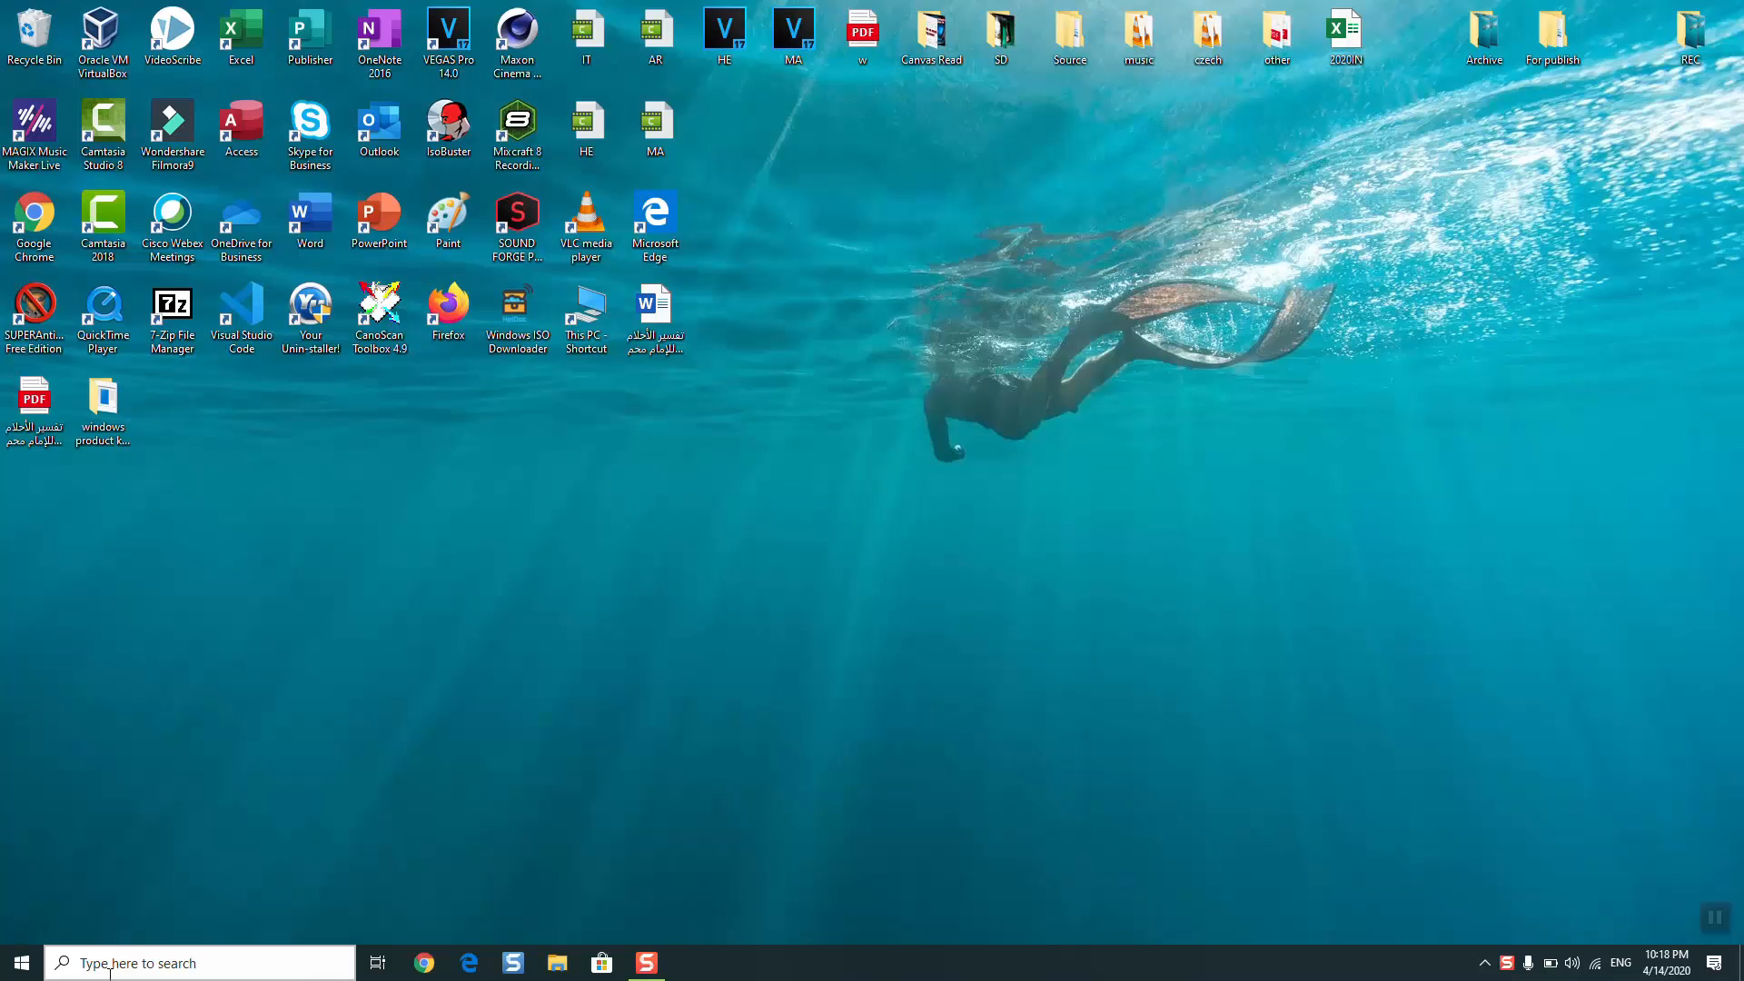
# - Open the On-Screen Keyboard, show its F1 to F12 function keys with Fn, and close it
pyautogui.click(108, 975)
pyautogui.write('onscreen')
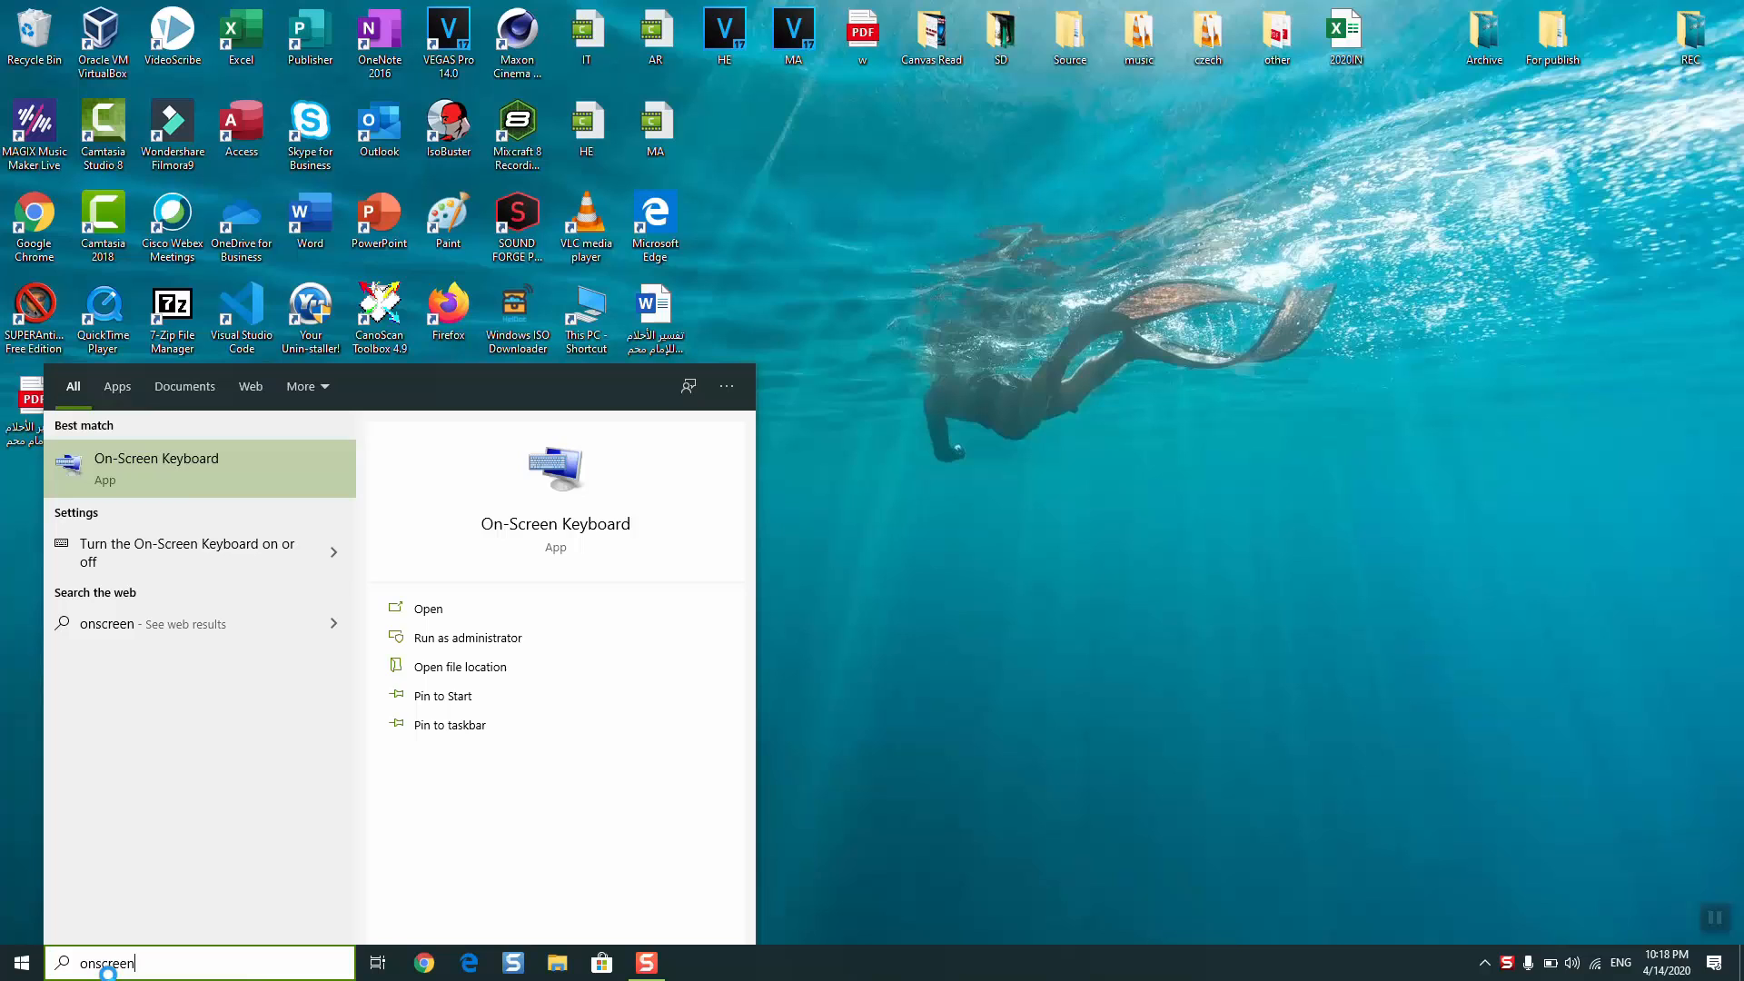
pyautogui.click(189, 454)
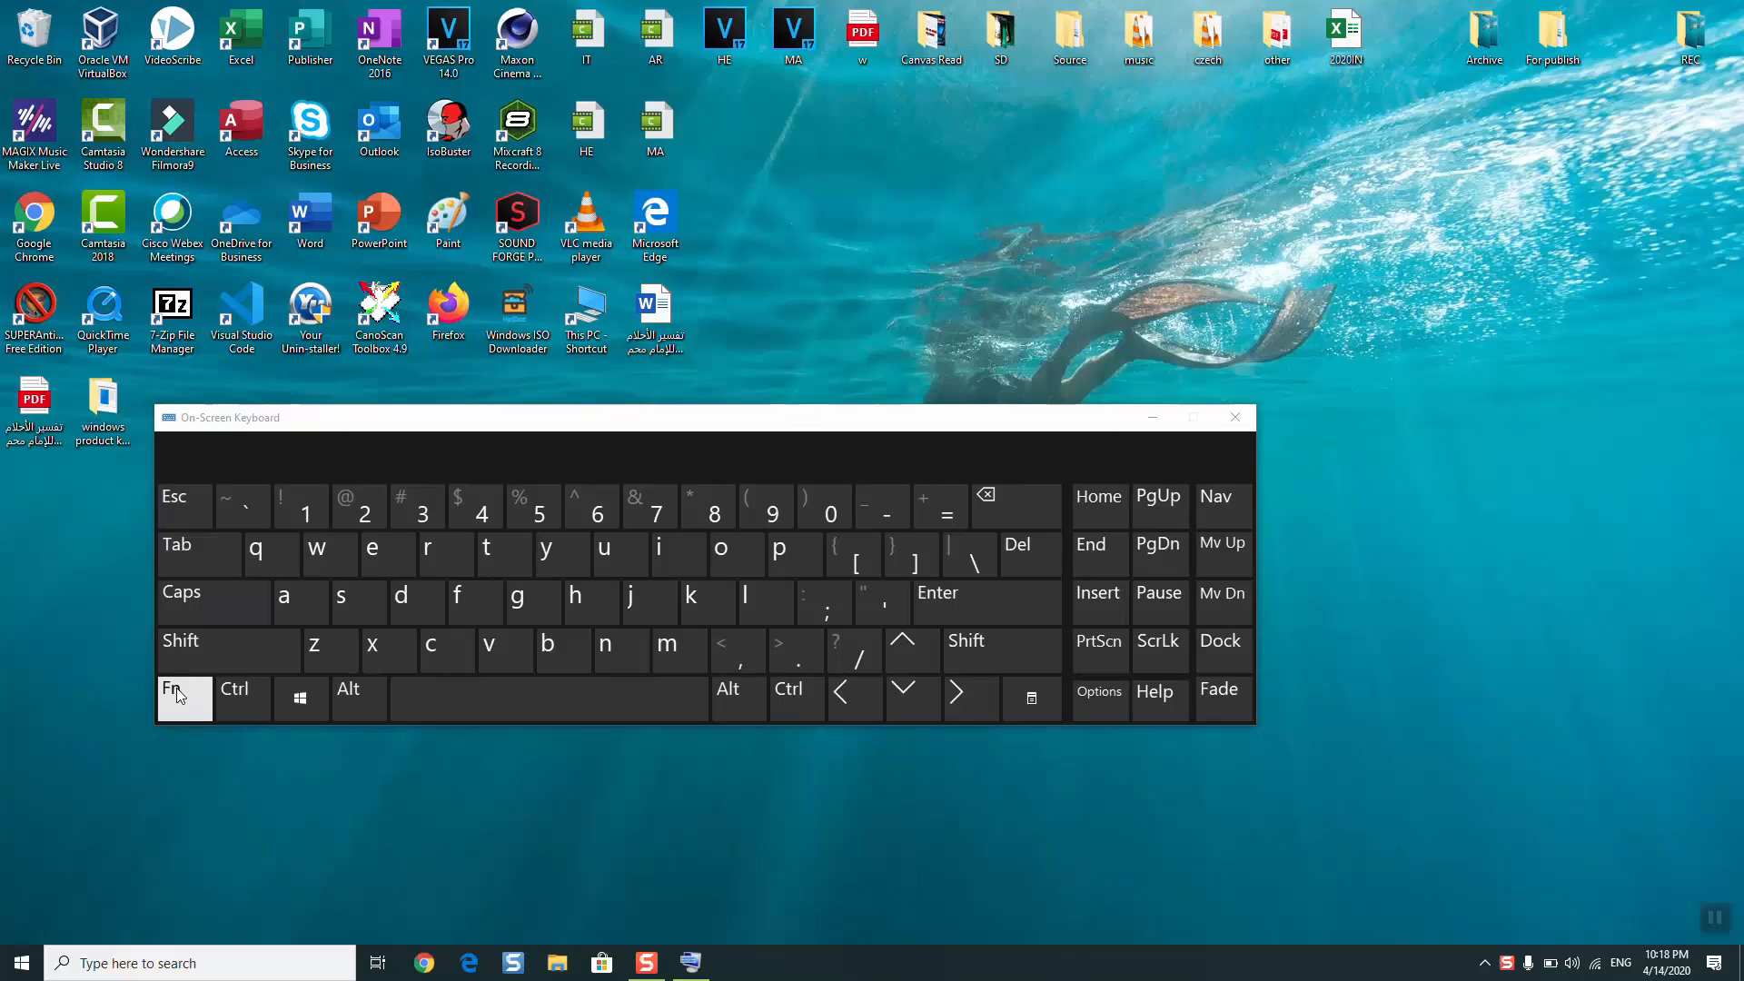
pyautogui.click(183, 713)
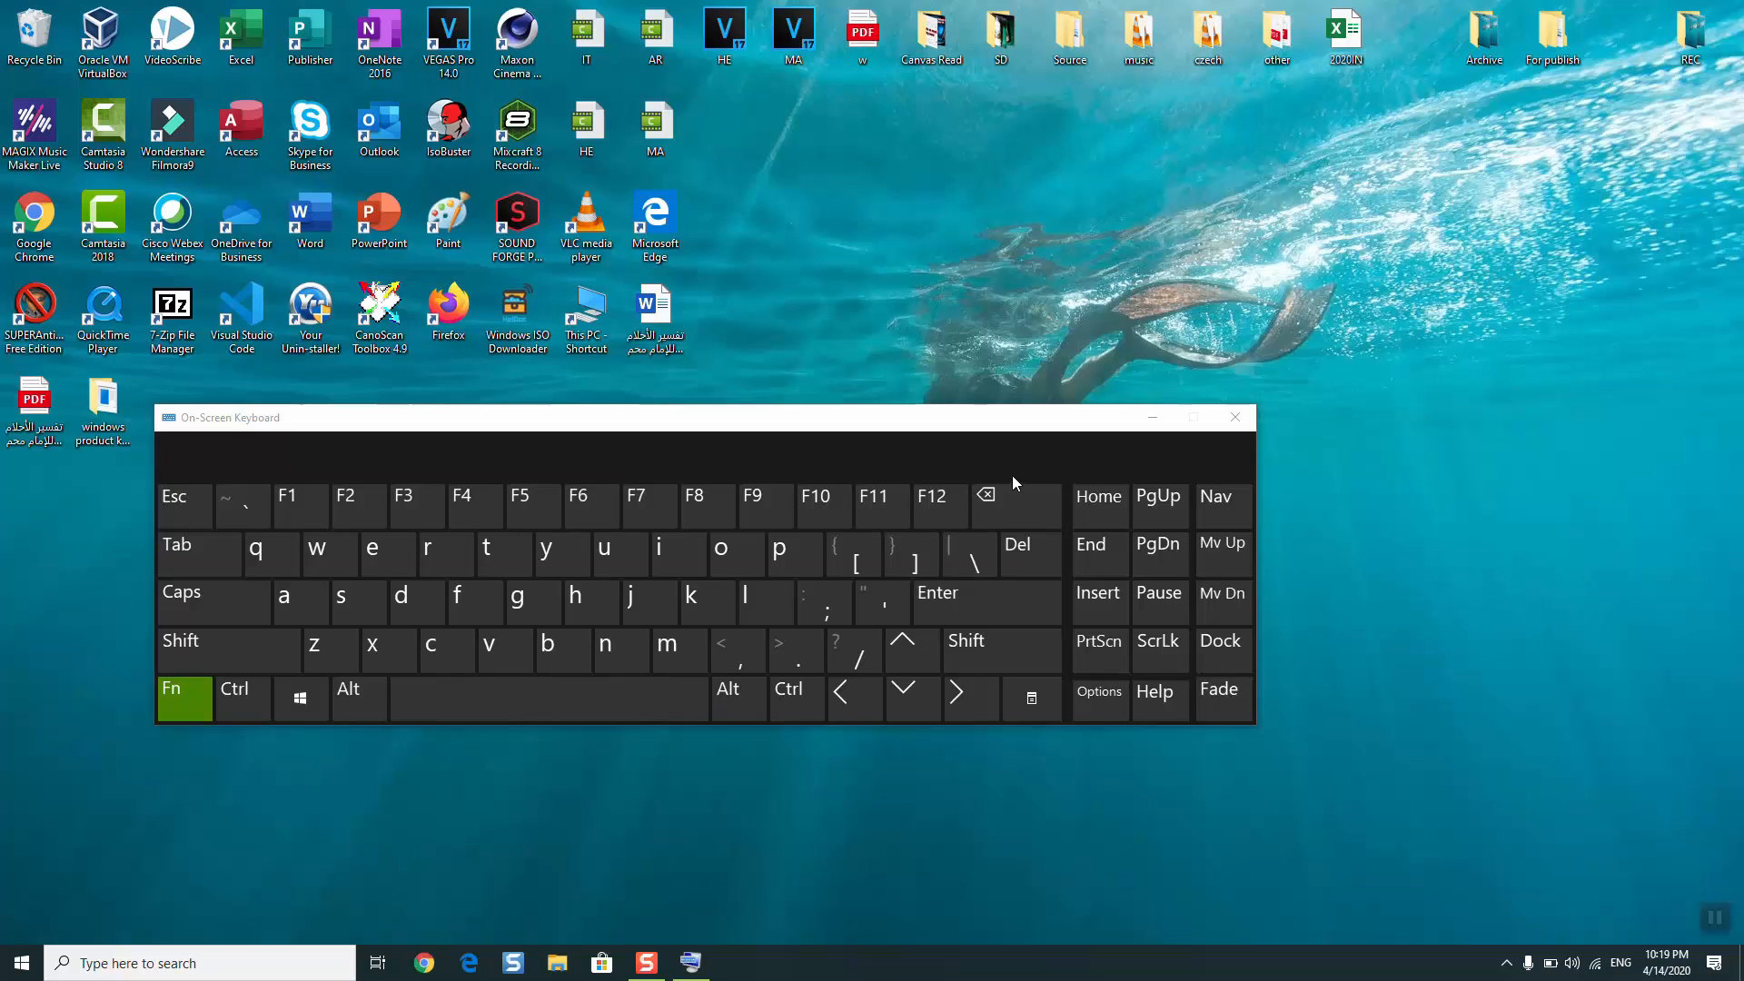
pyautogui.click(1246, 424)
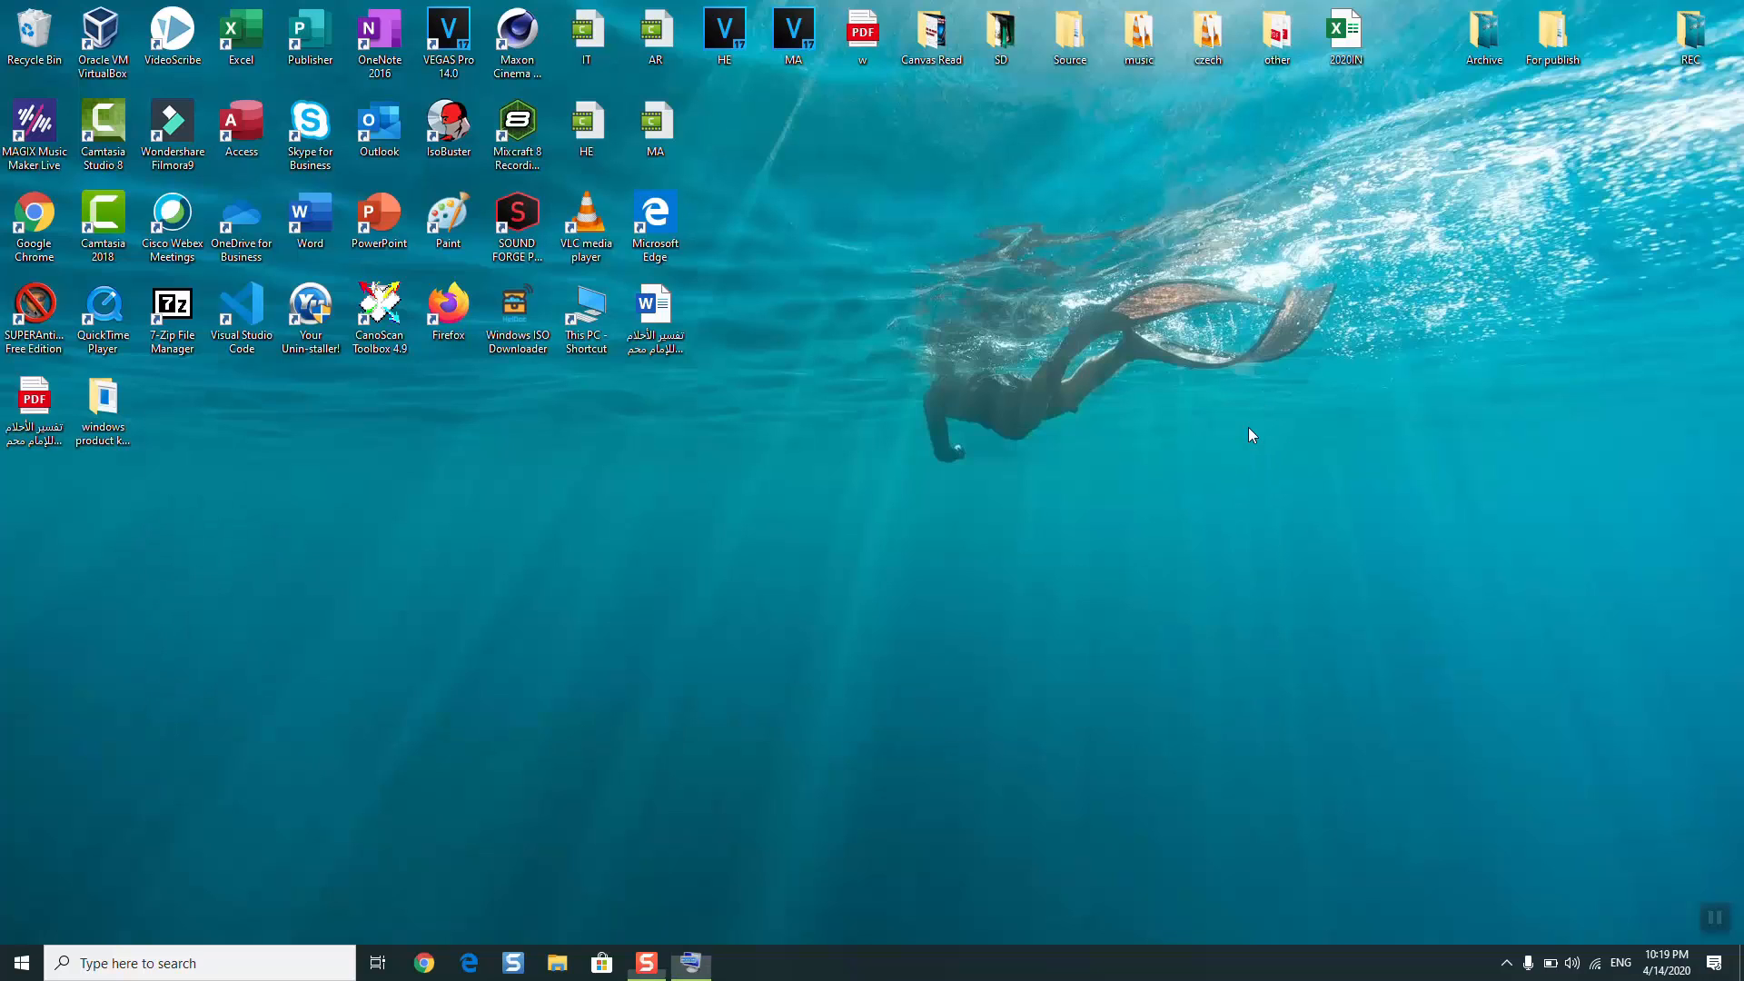
# - Review which apps may access the camera in the Windows privacy settings, and close Settings
pyautogui.click(162, 965)
pyautogui.write('sett')
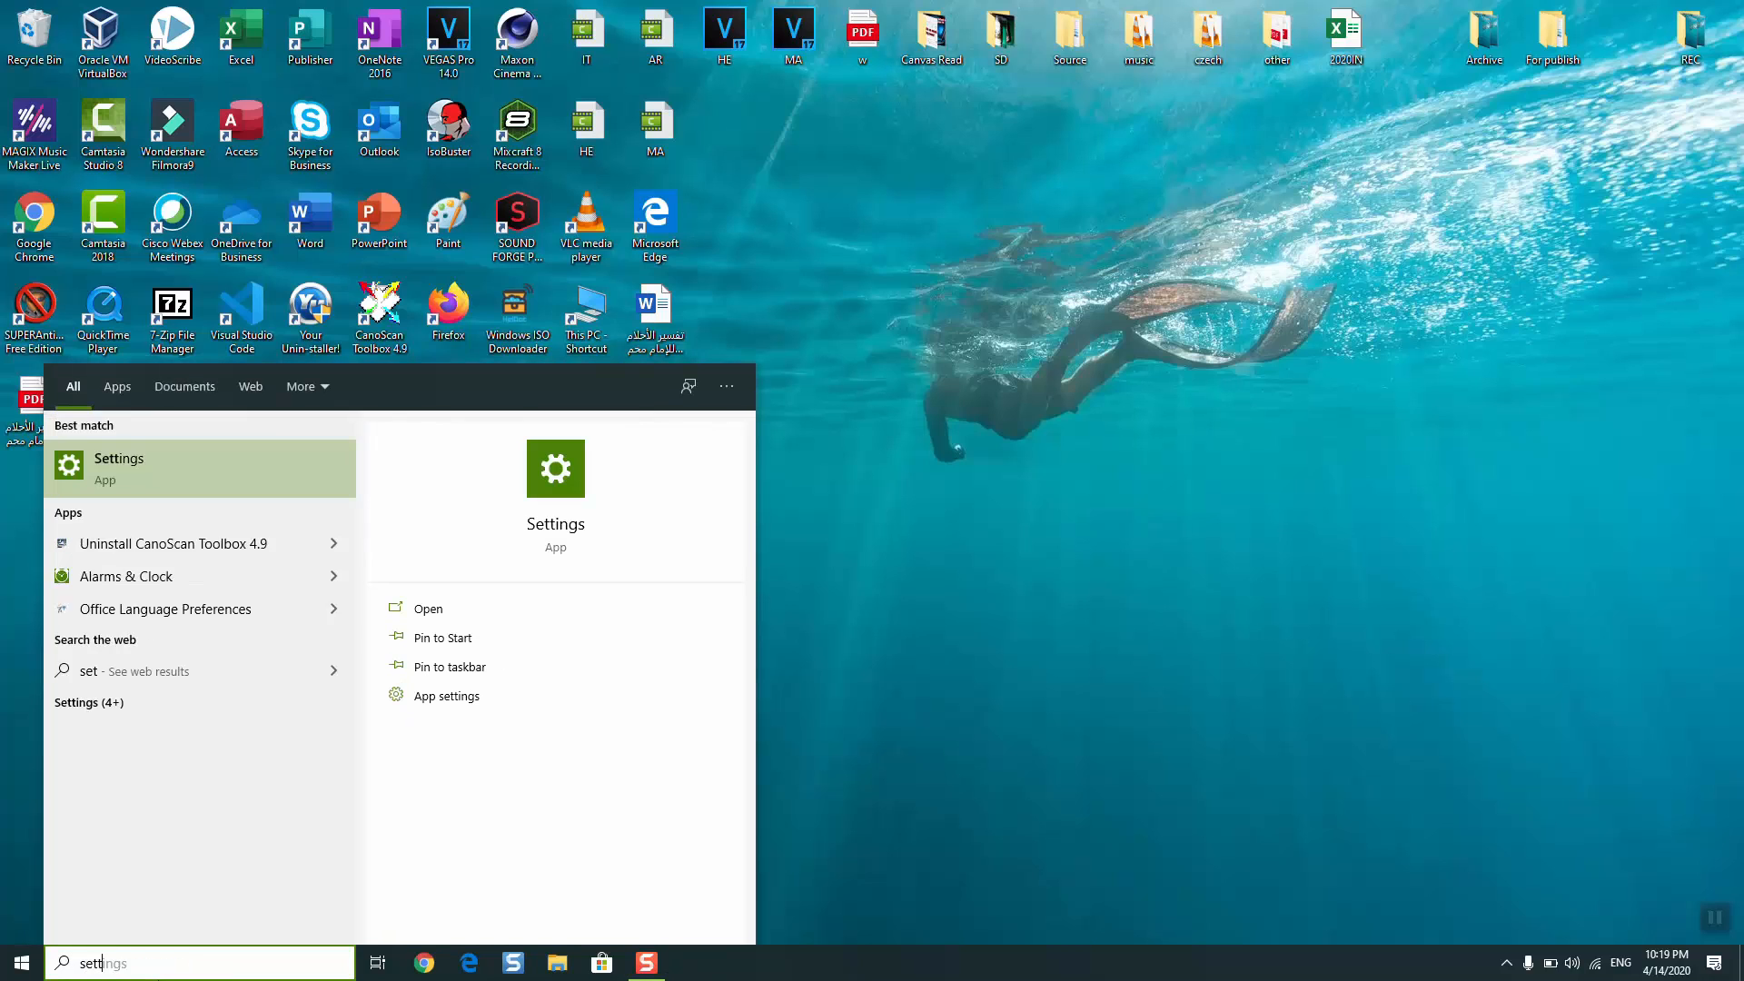
pyautogui.write('ings')
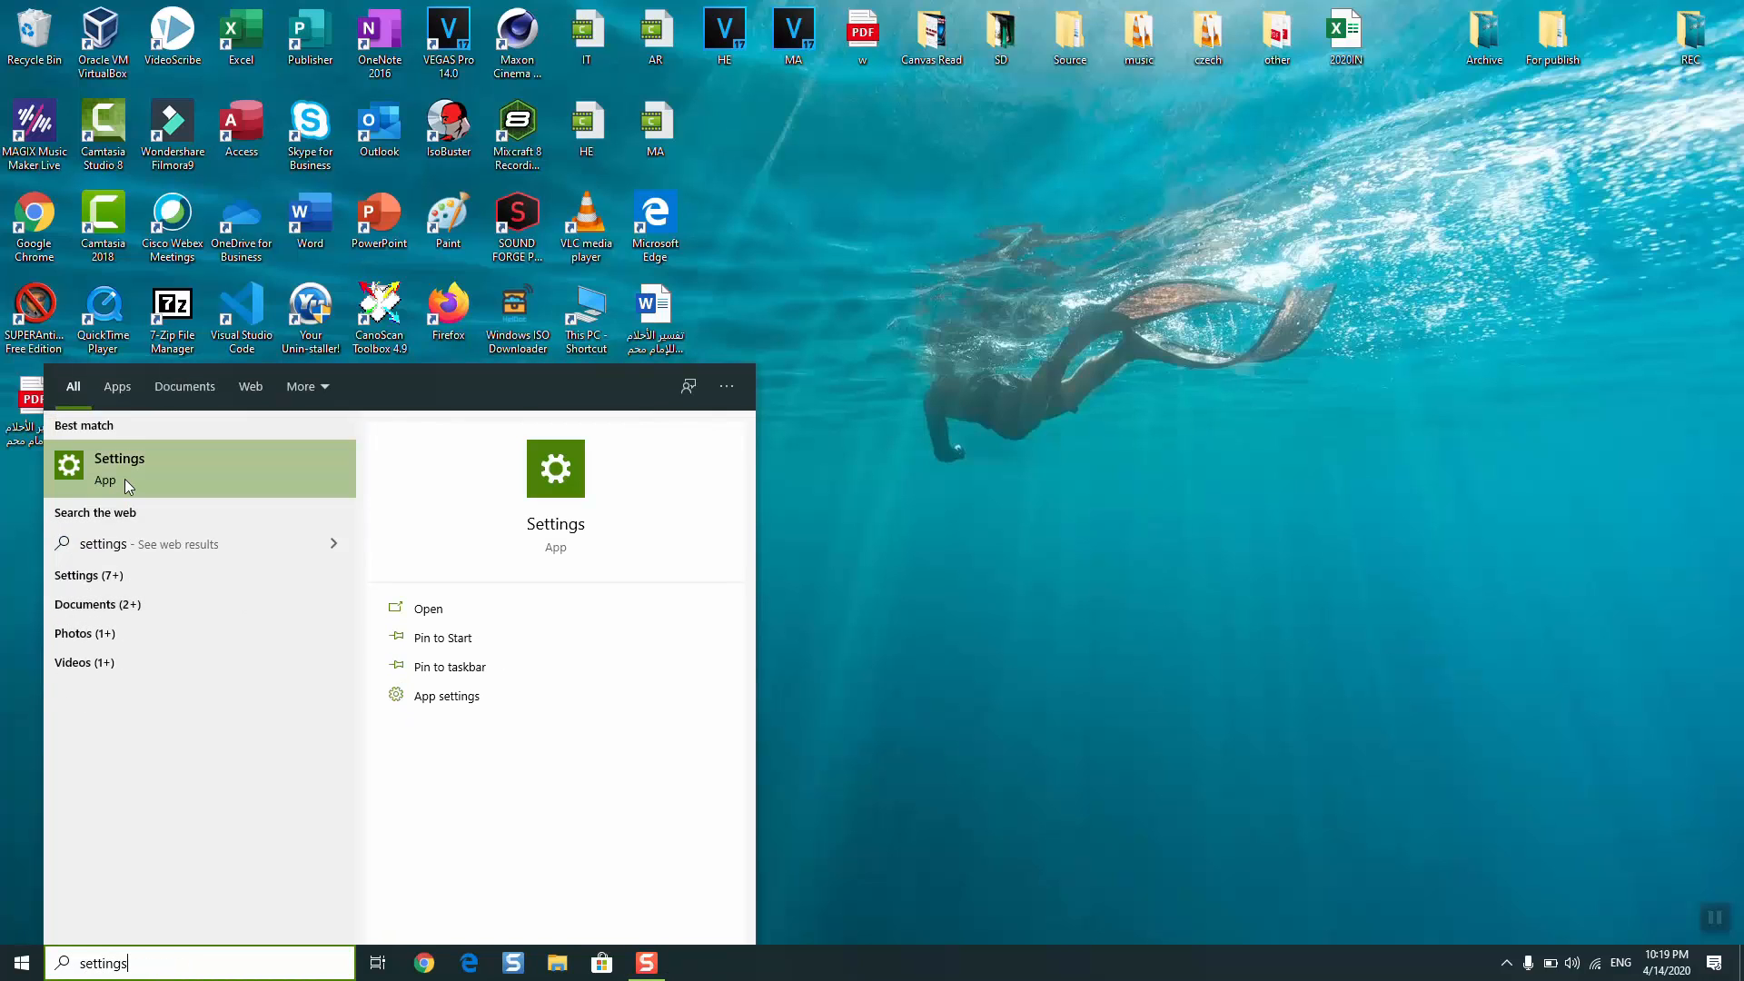
pyautogui.click(127, 481)
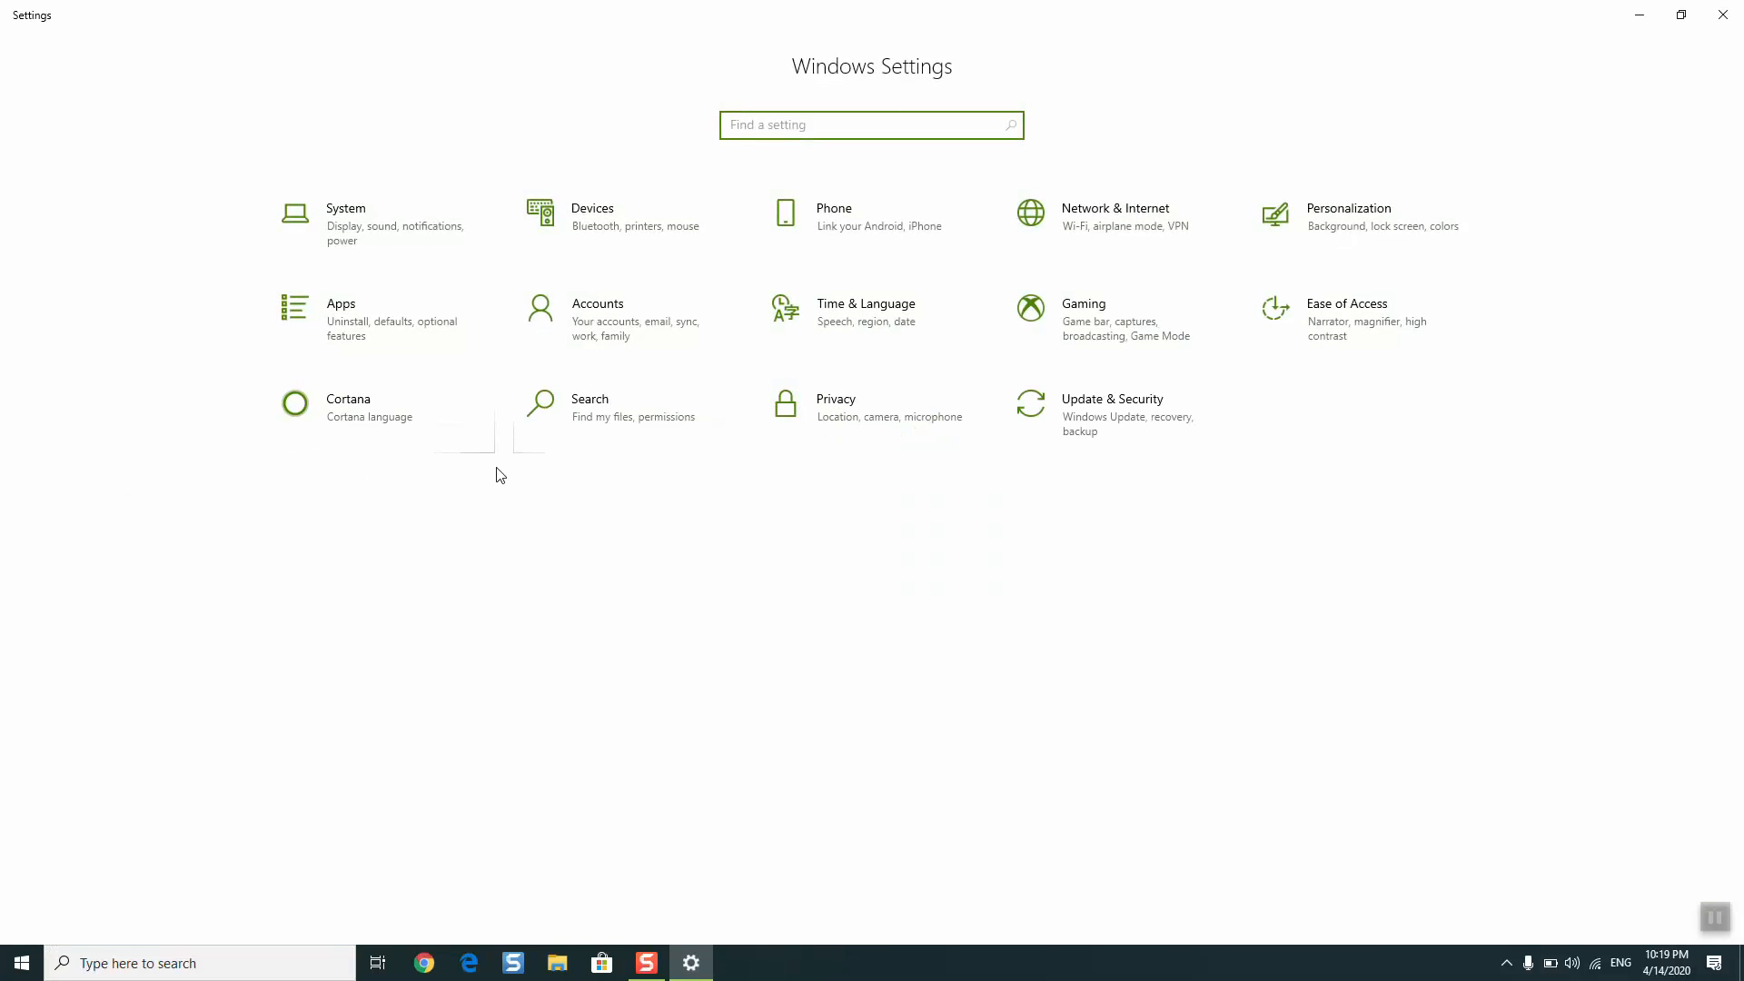
pyautogui.click(826, 439)
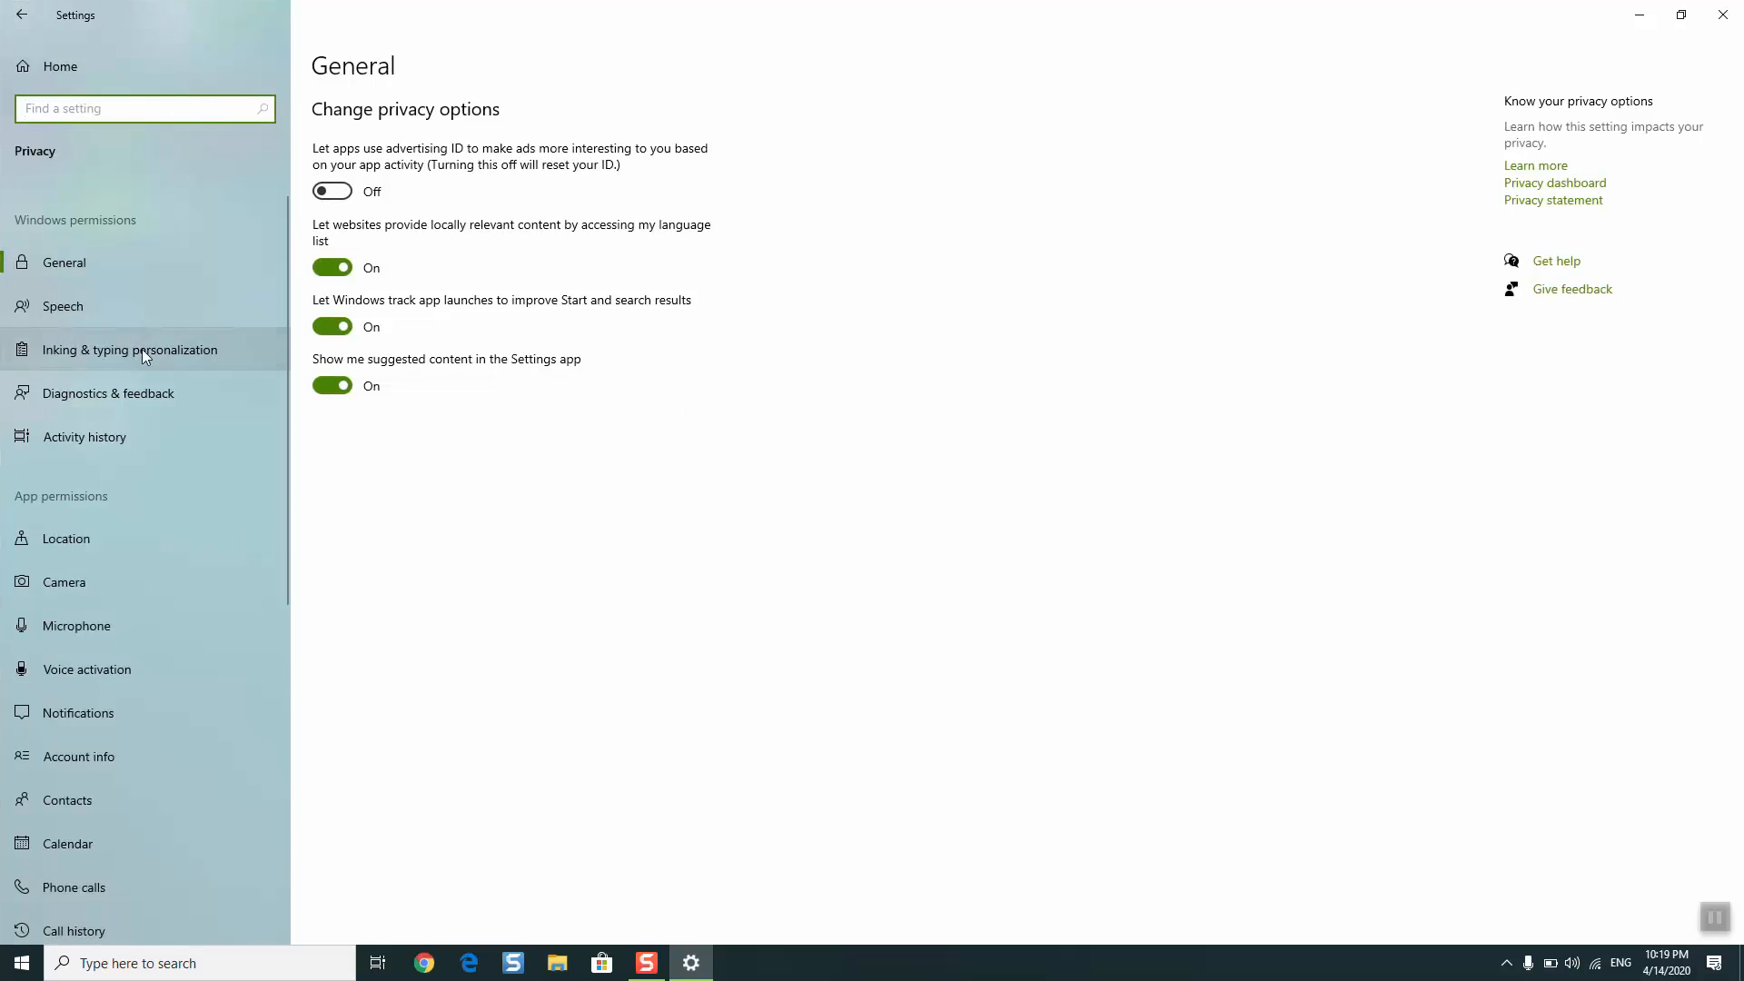
pyautogui.click(100, 580)
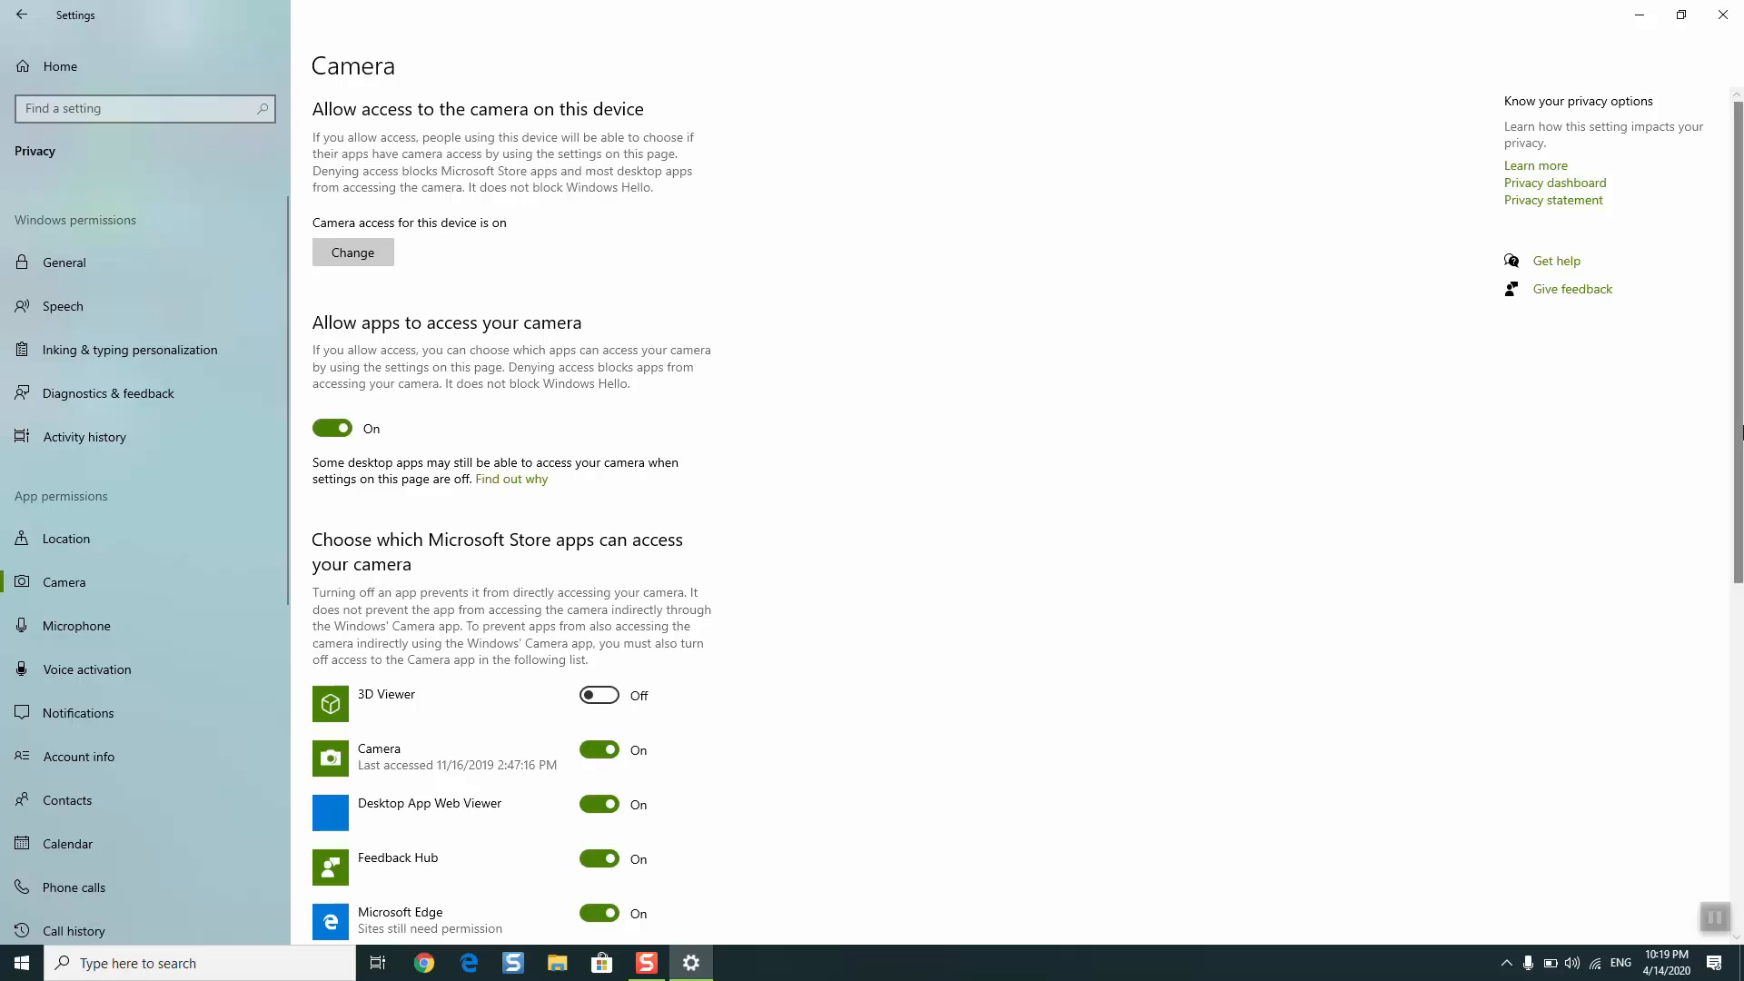
pyautogui.moveTo(1737, 436); pyautogui.dragTo(1739, 705)
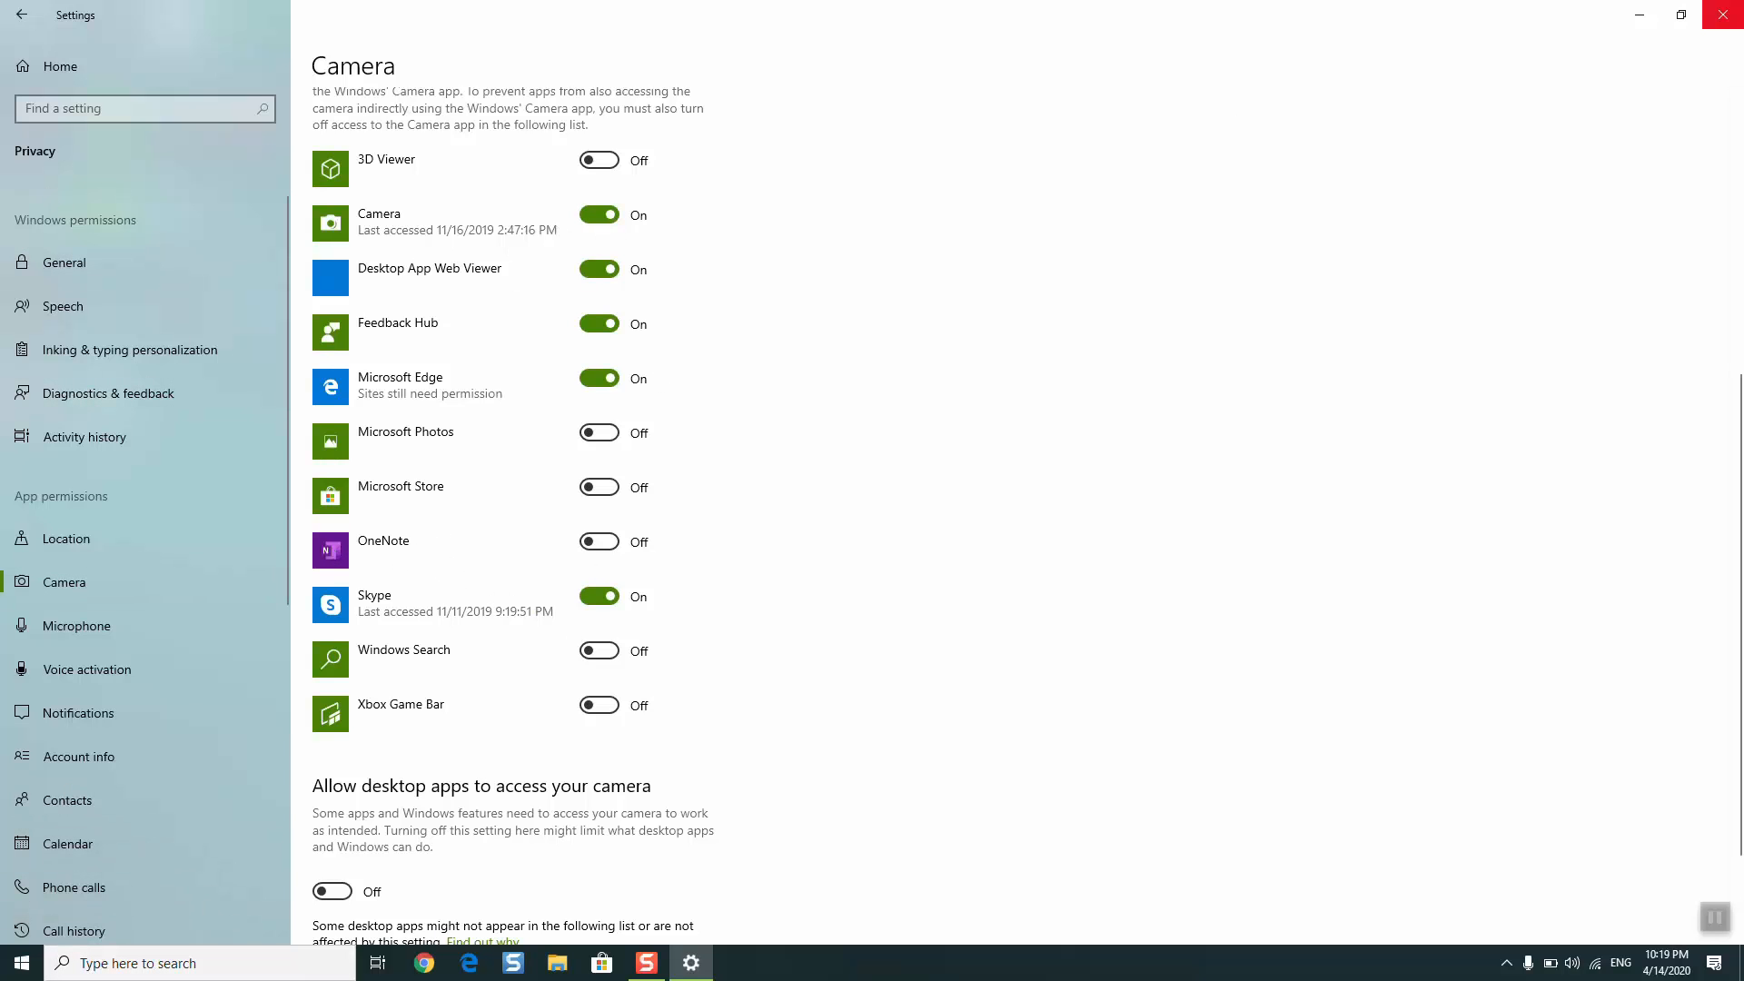
pyautogui.click(1723, 15)
# - Reopen Windows Settings at the camera page of the privacy app permissions
pyautogui.click(345, 974)
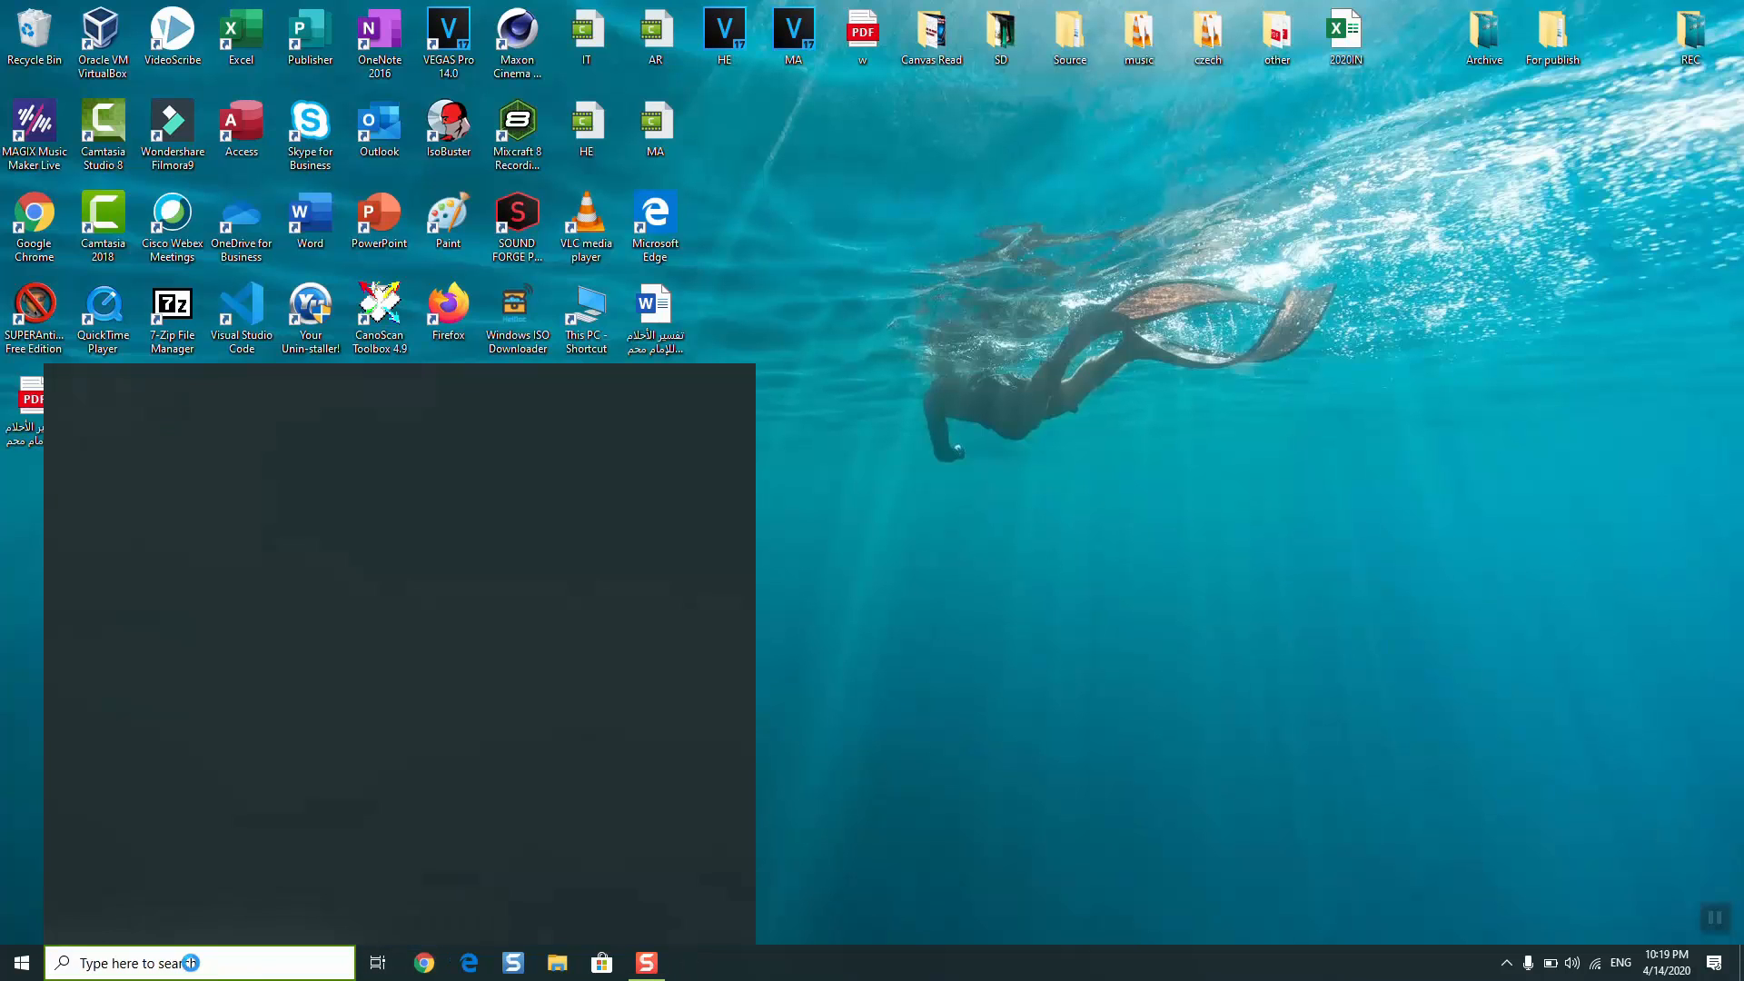
pyautogui.write('settin')
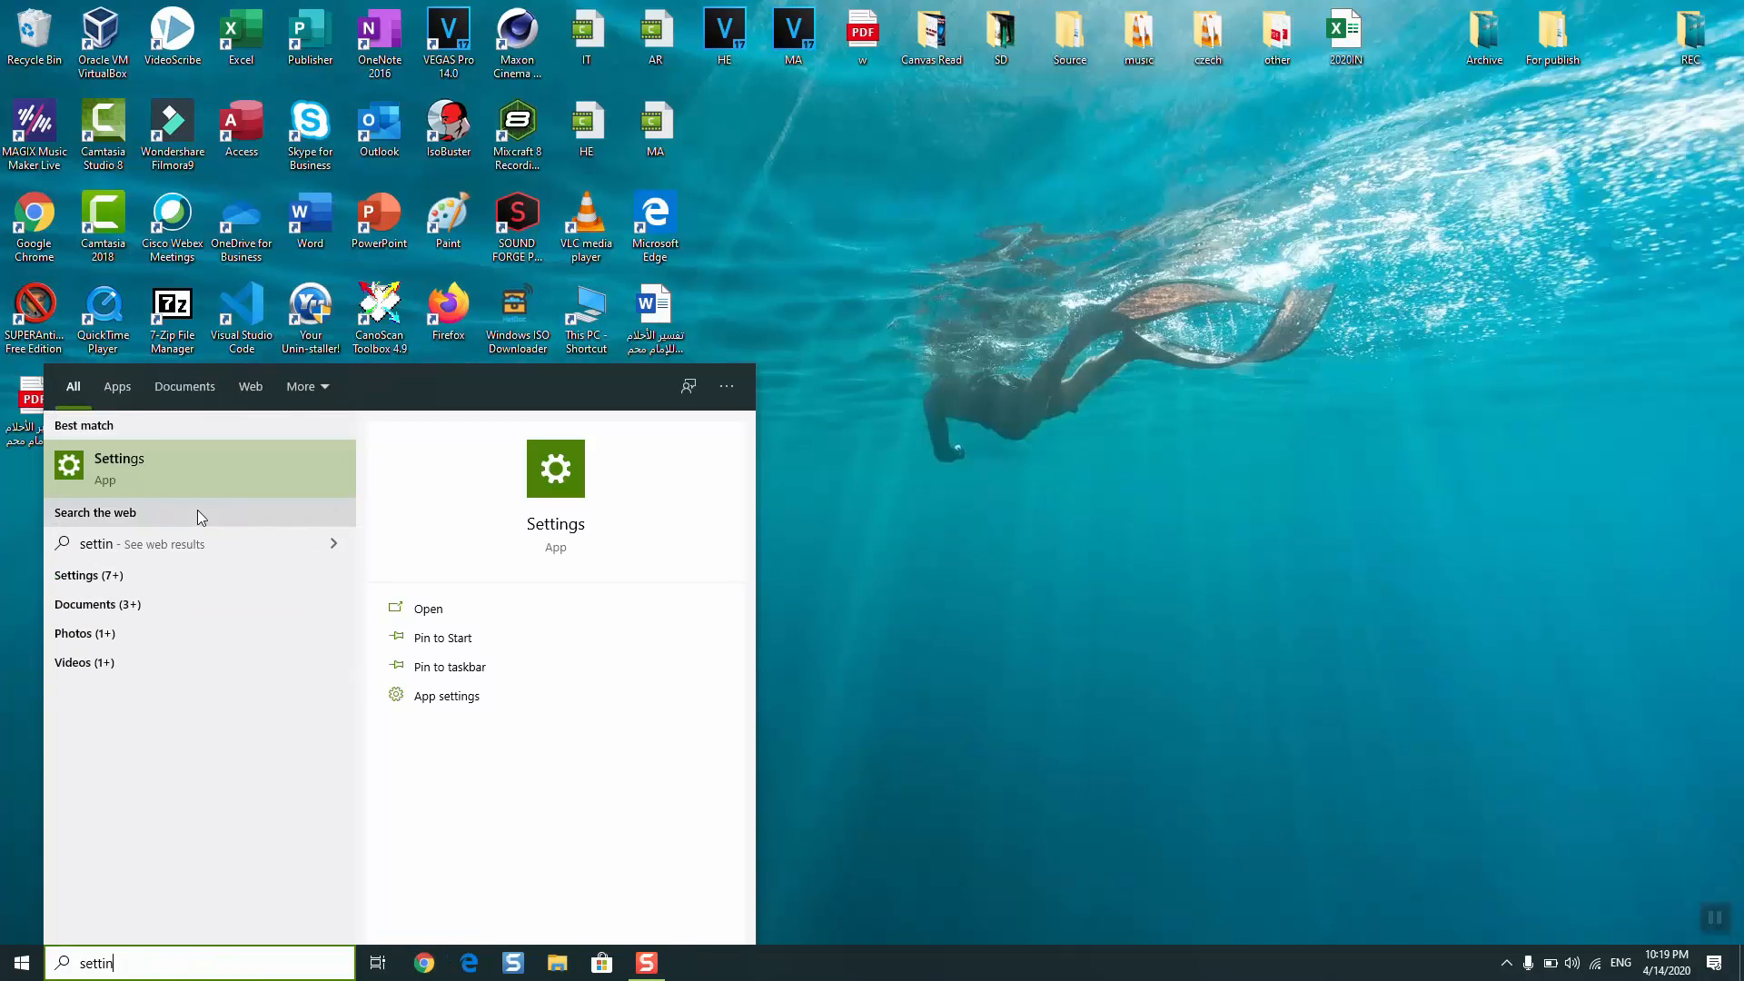
pyautogui.click(201, 467)
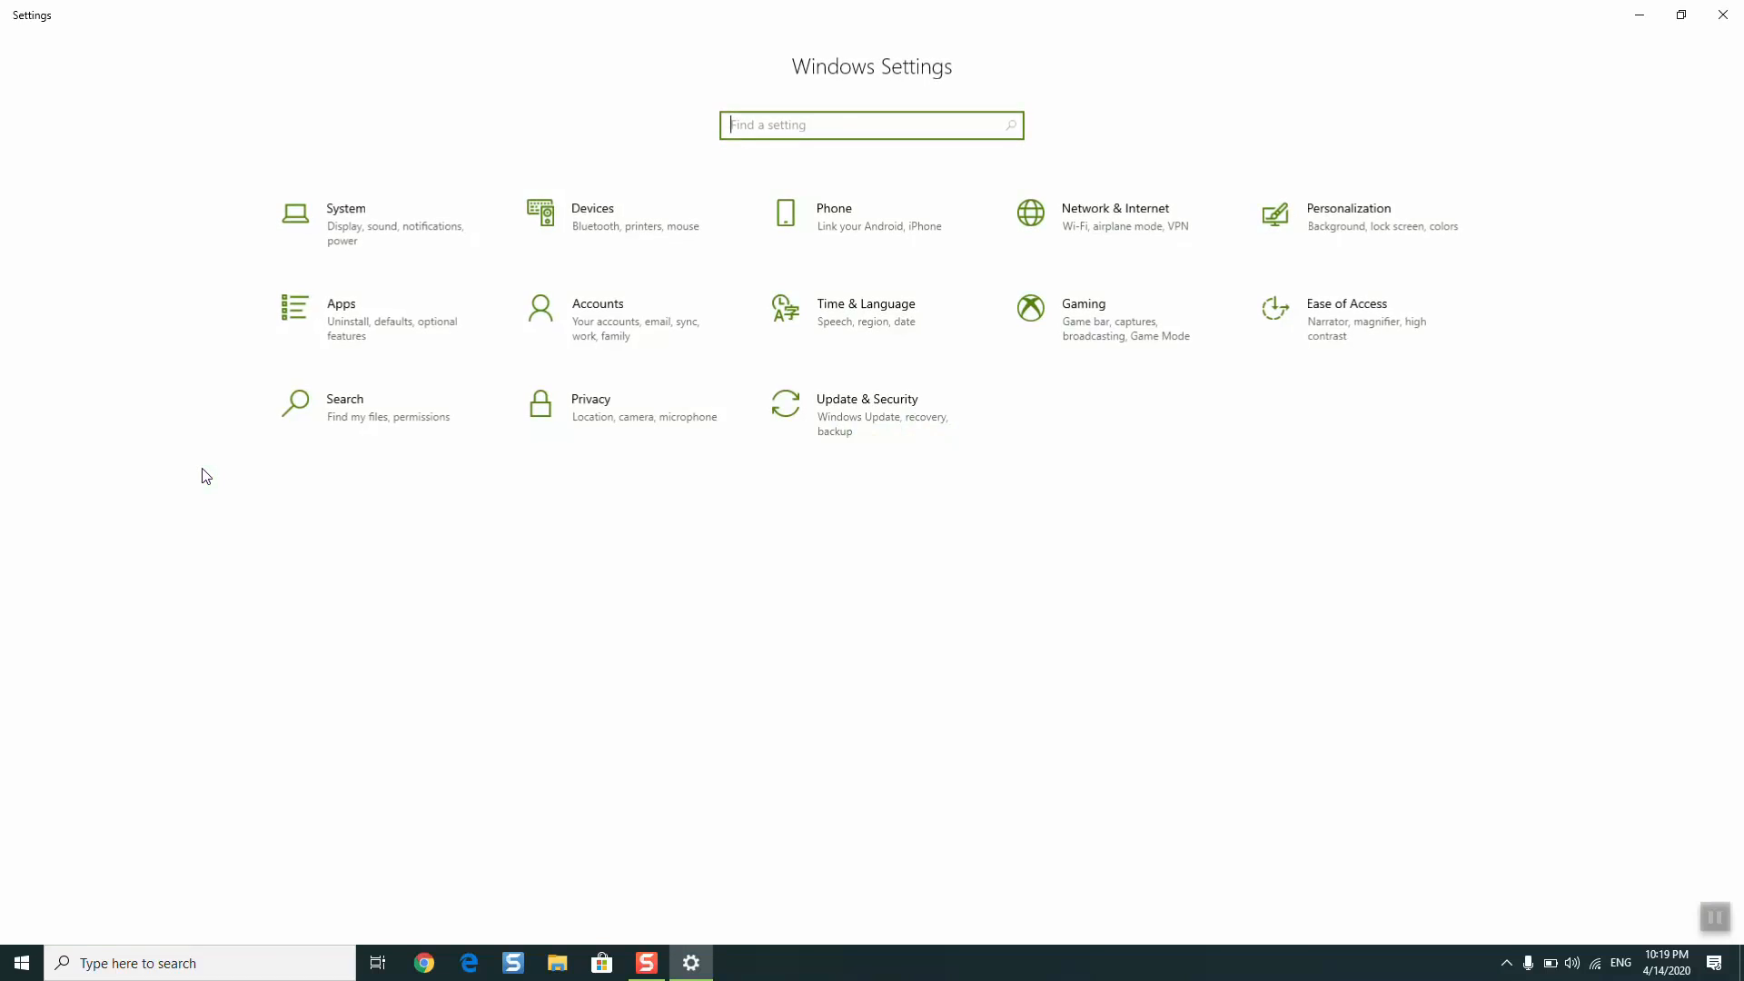
pyautogui.click(925, 446)
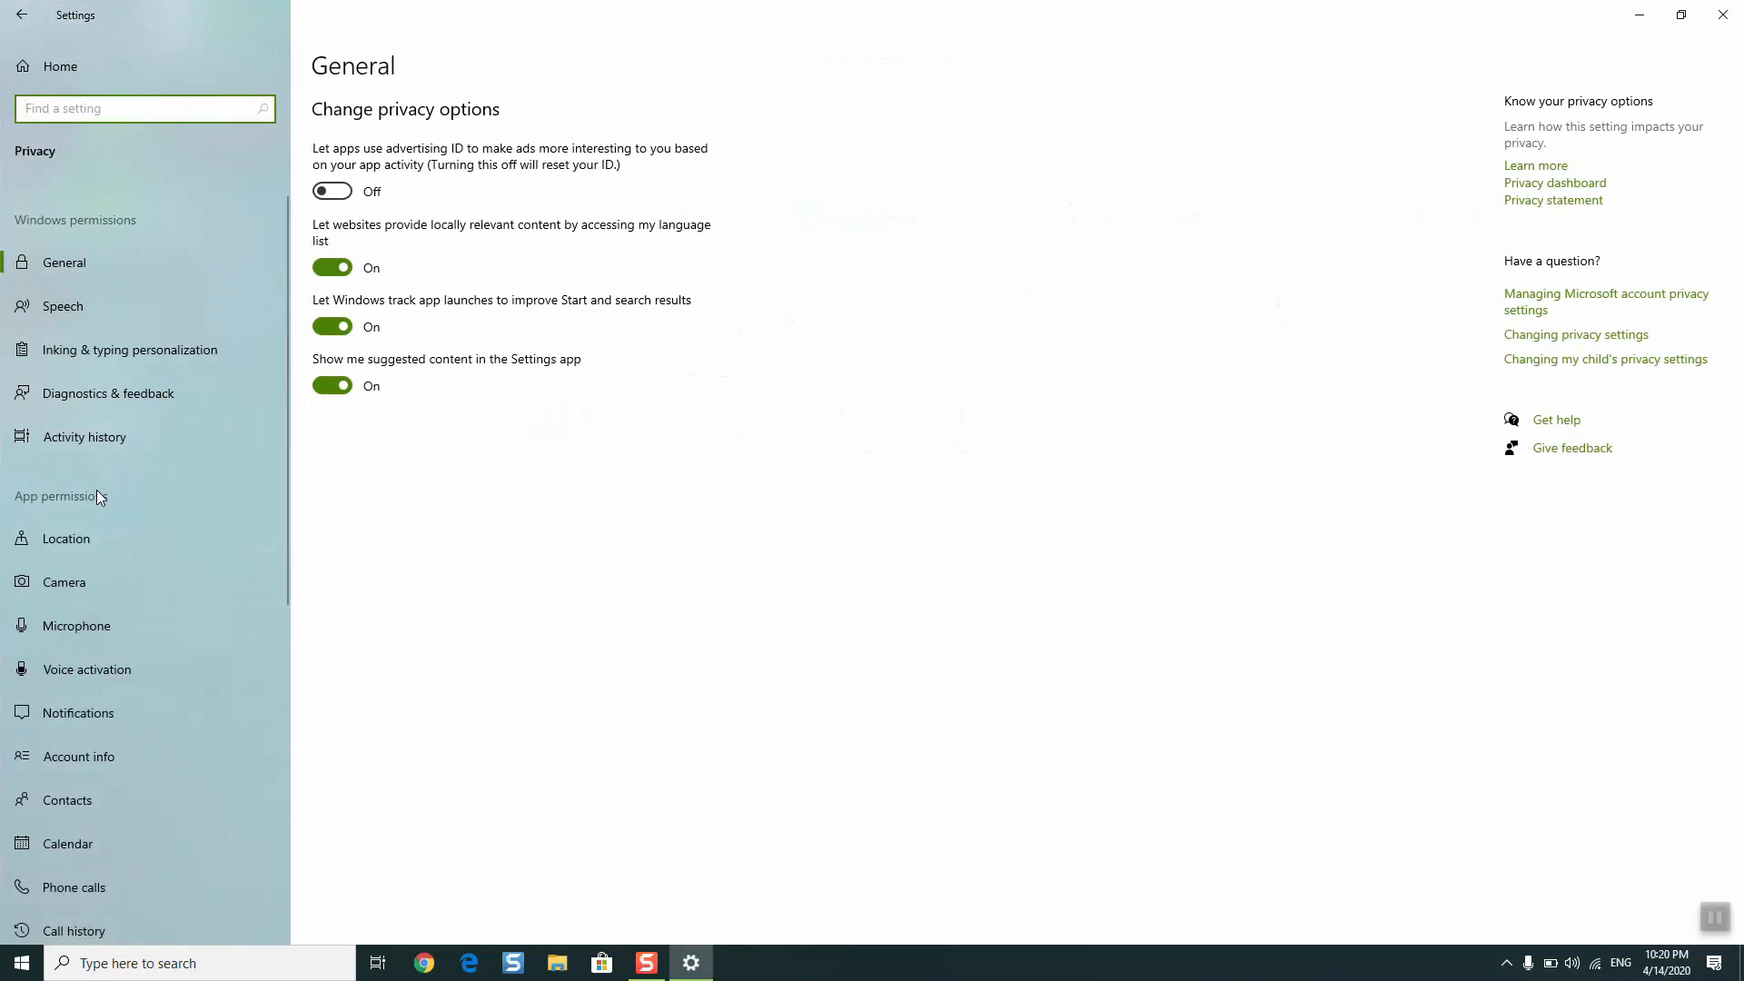
pyautogui.click(78, 591)
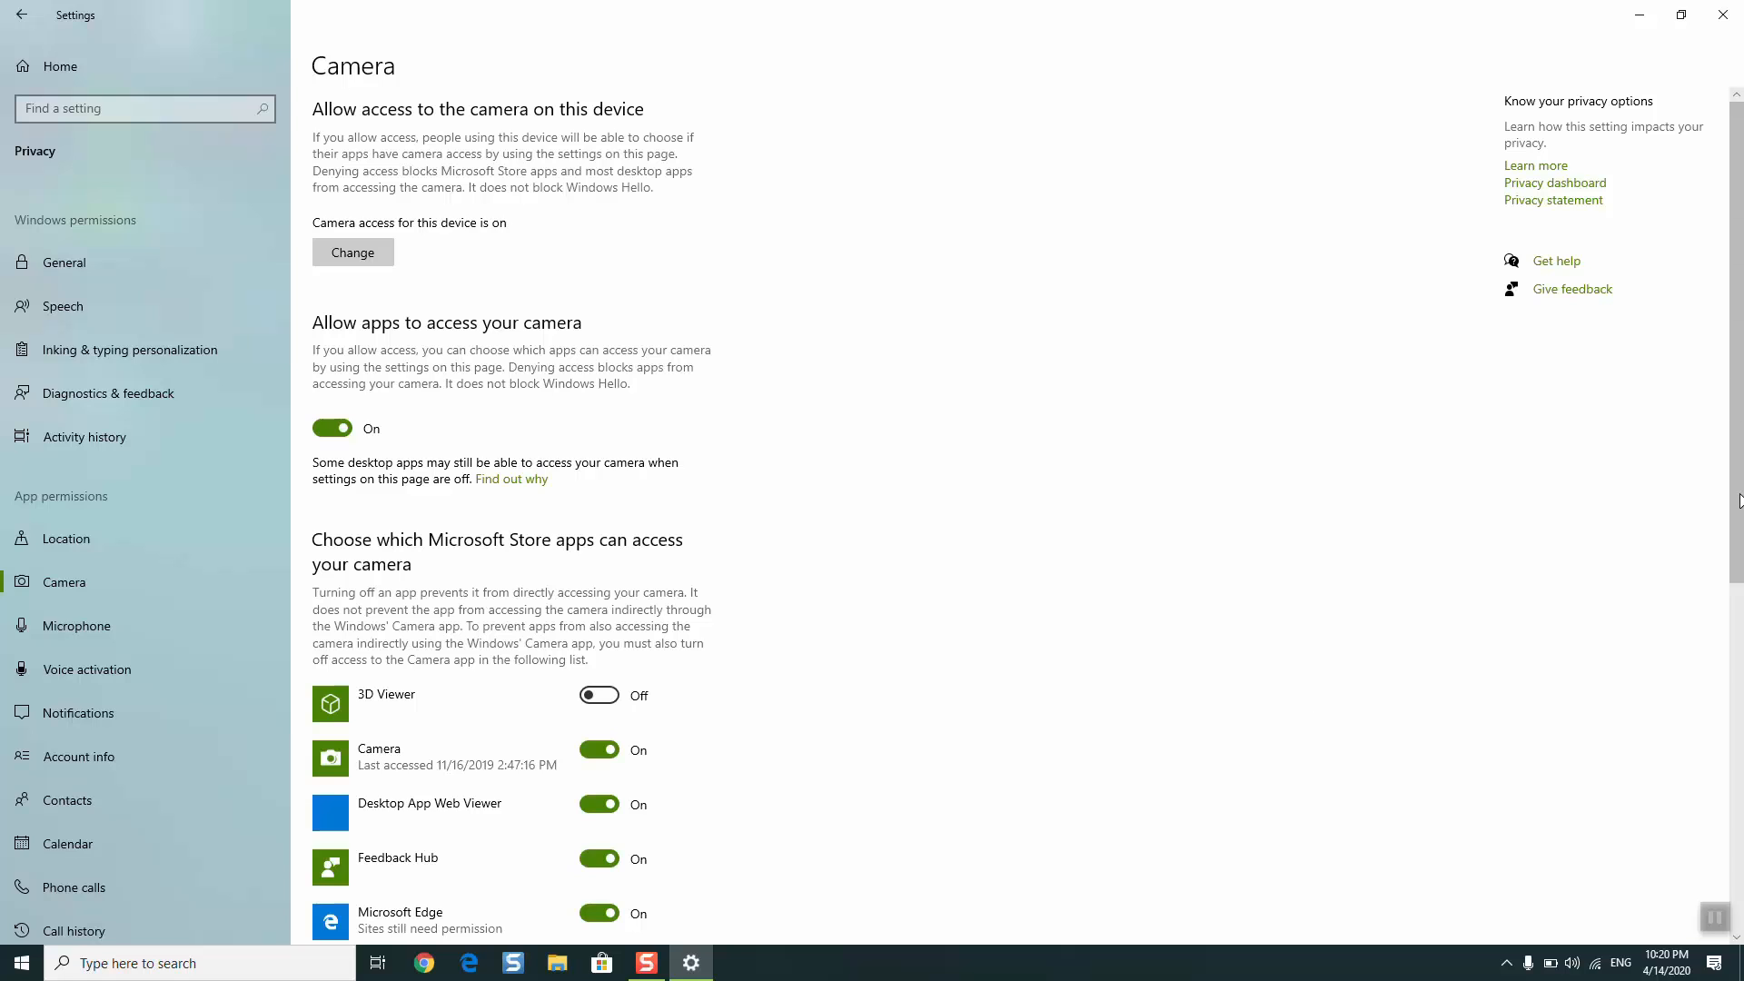
# - Turn on camera access for desktop apps and close Settings
pyautogui.moveTo(1740, 502); pyautogui.dragTo(1740, 776)
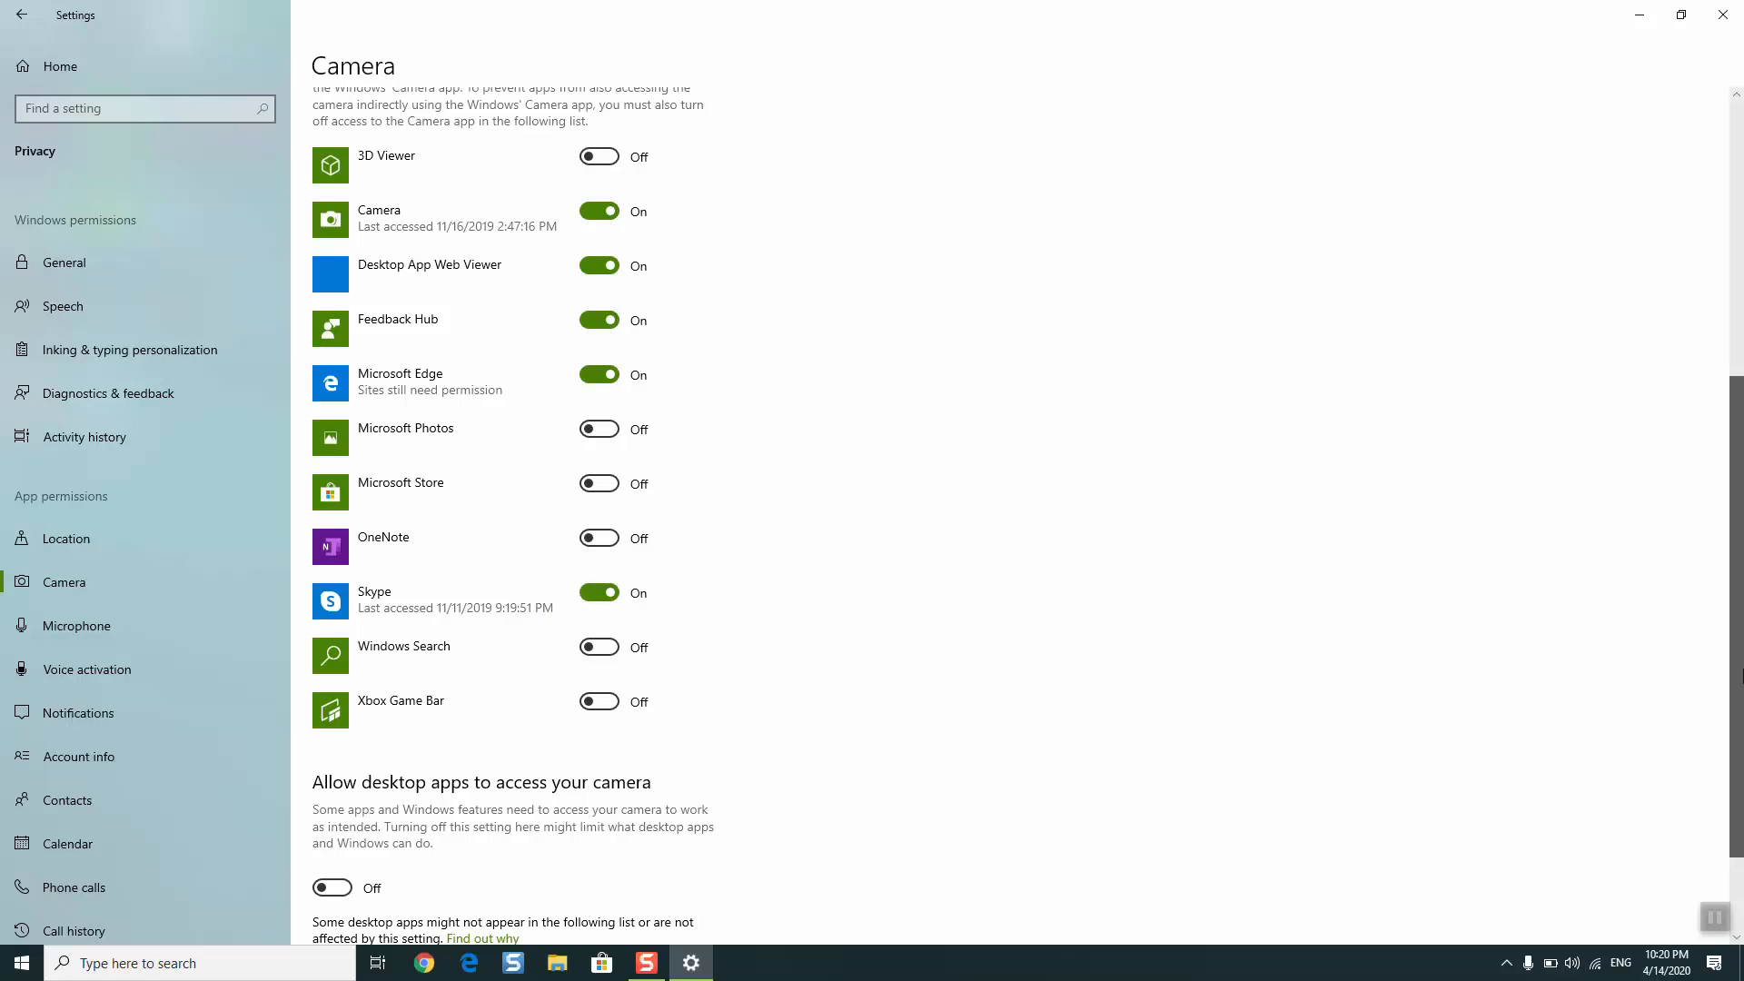
pyautogui.scroll(-2, 1104, 786)
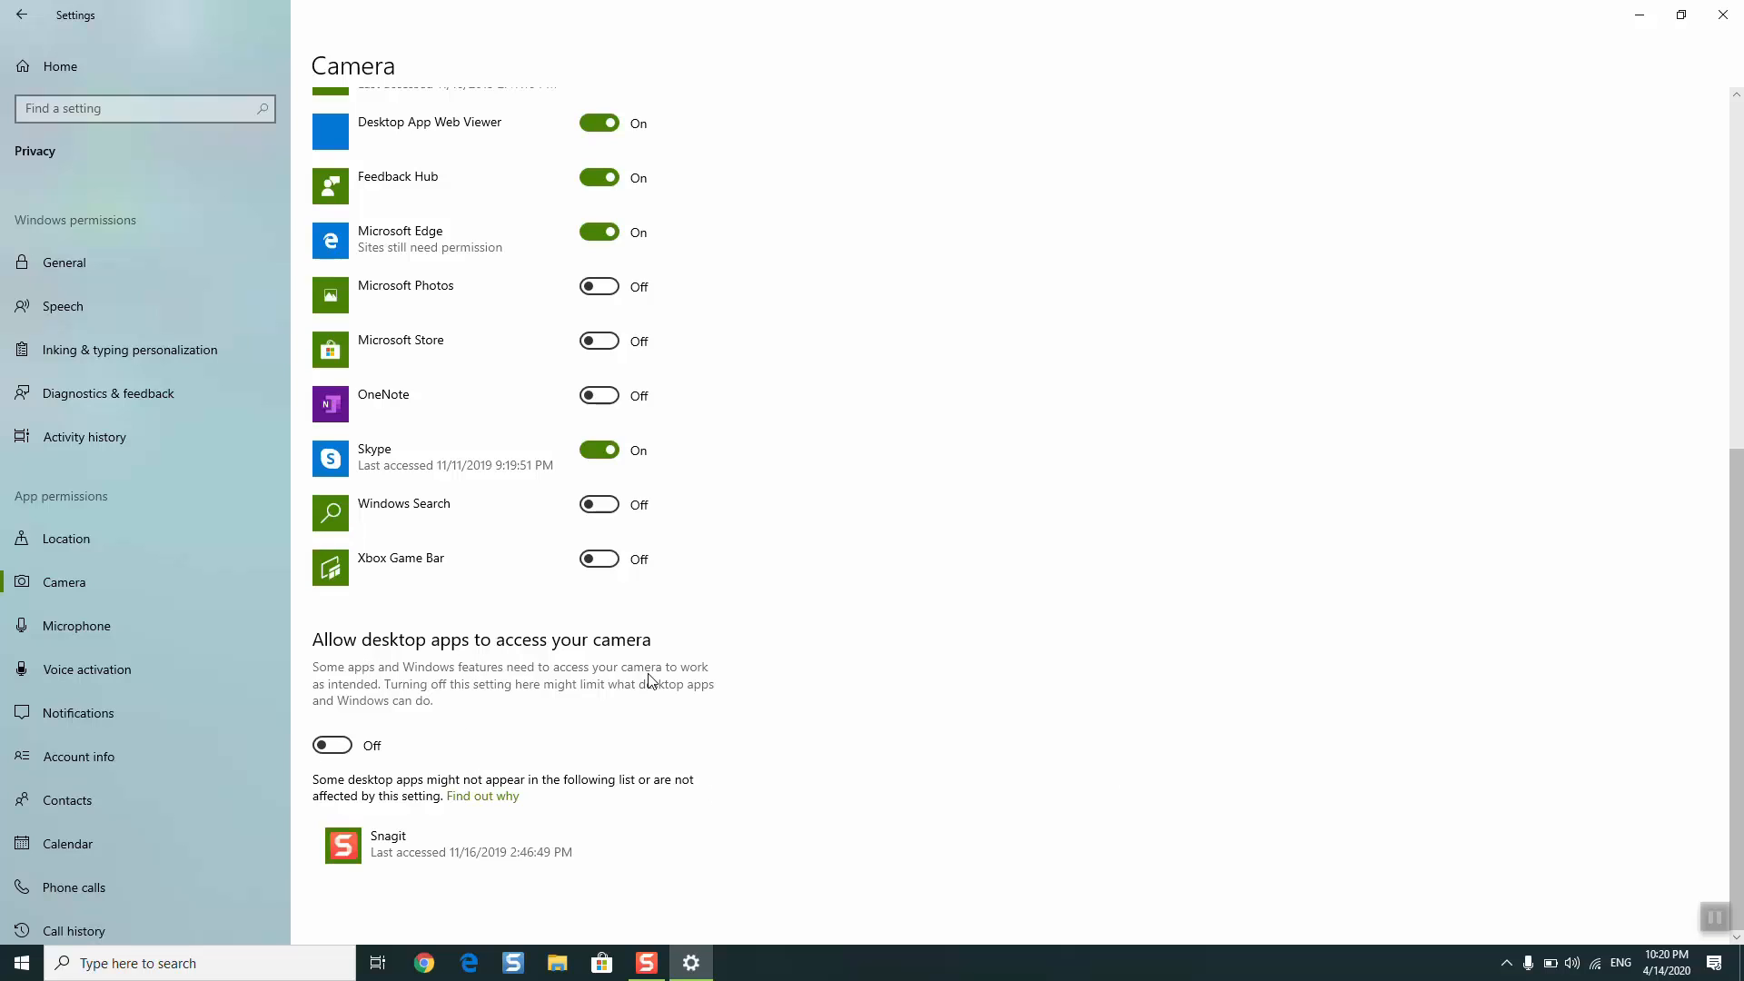
pyautogui.click(341, 747)
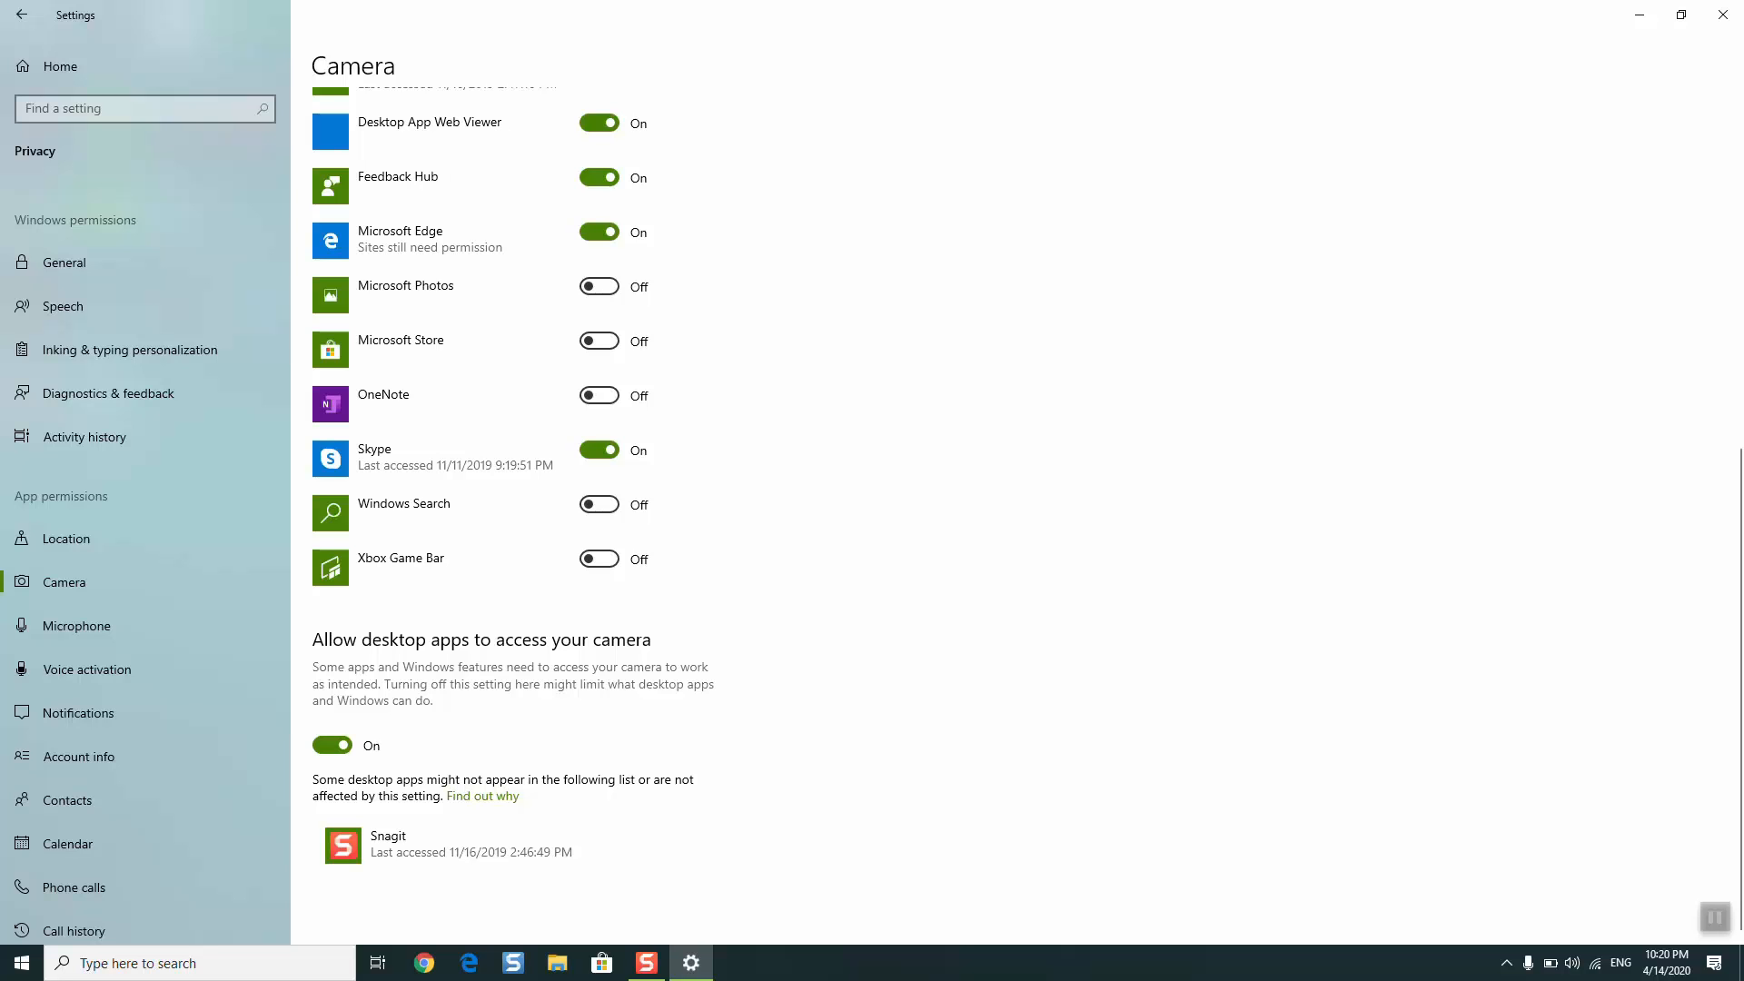
pyautogui.click(1723, 14)
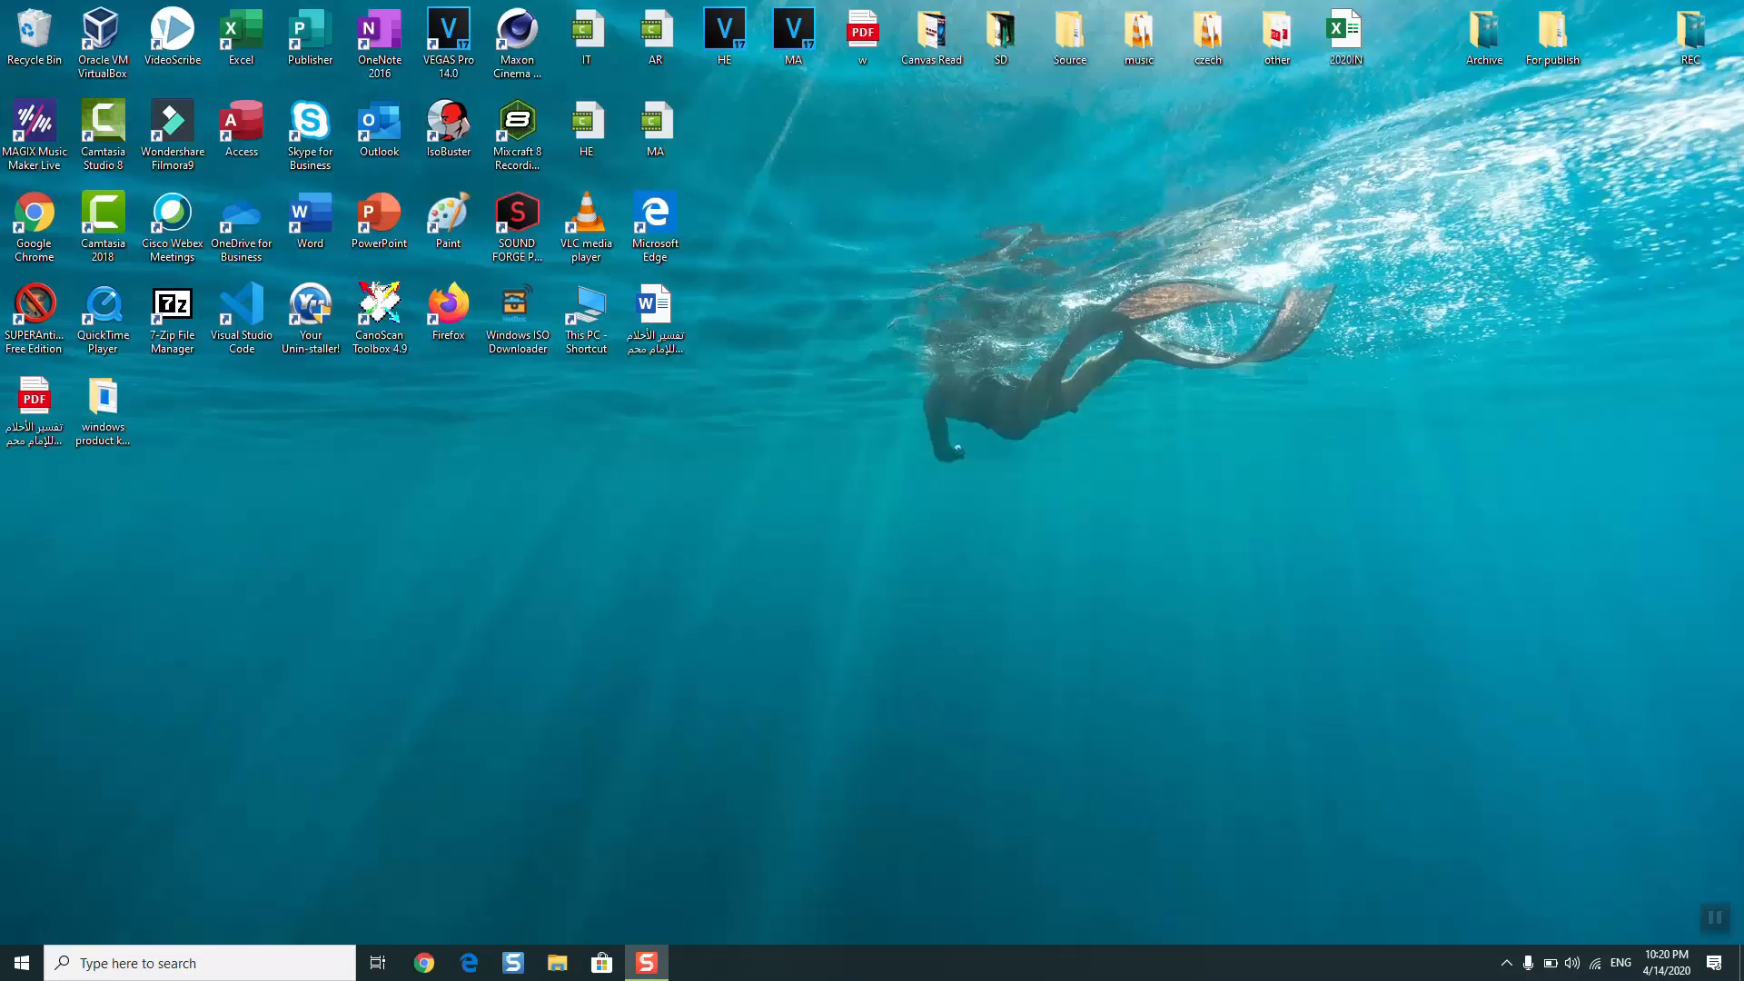
# - Open Device Manager and select the Integrated Camera in the Cameras category
pyautogui.click(148, 960)
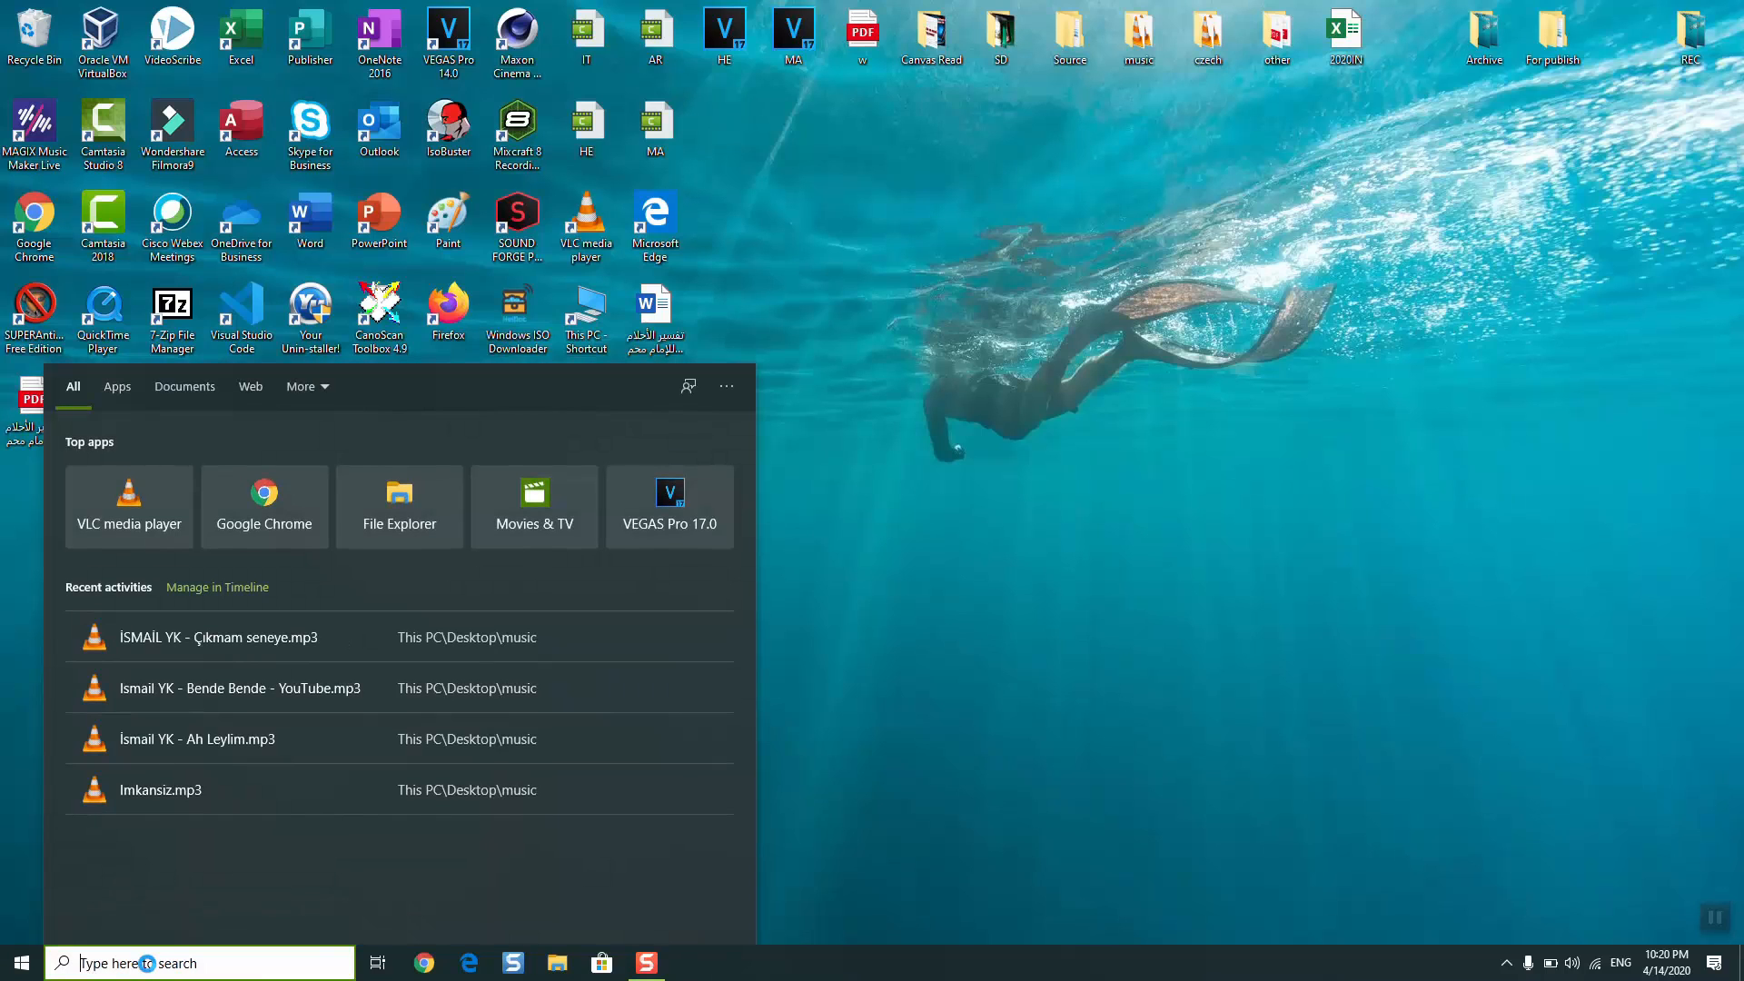
pyautogui.write('device man')
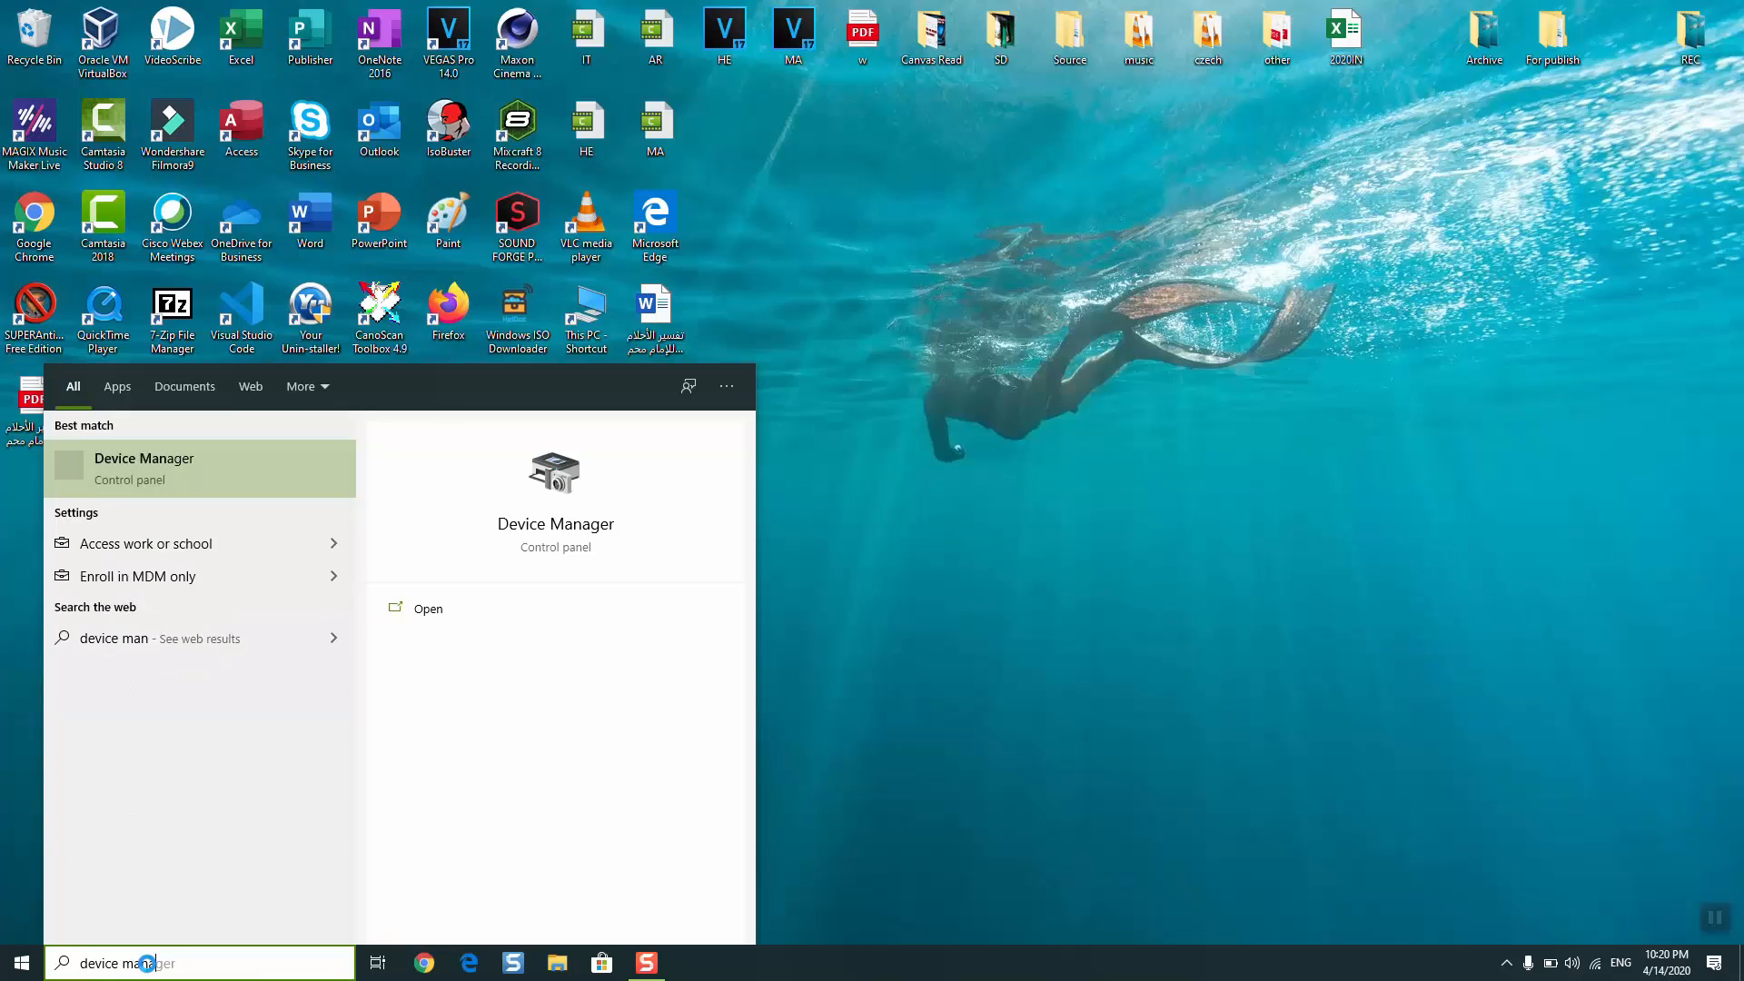
pyautogui.write('ager')
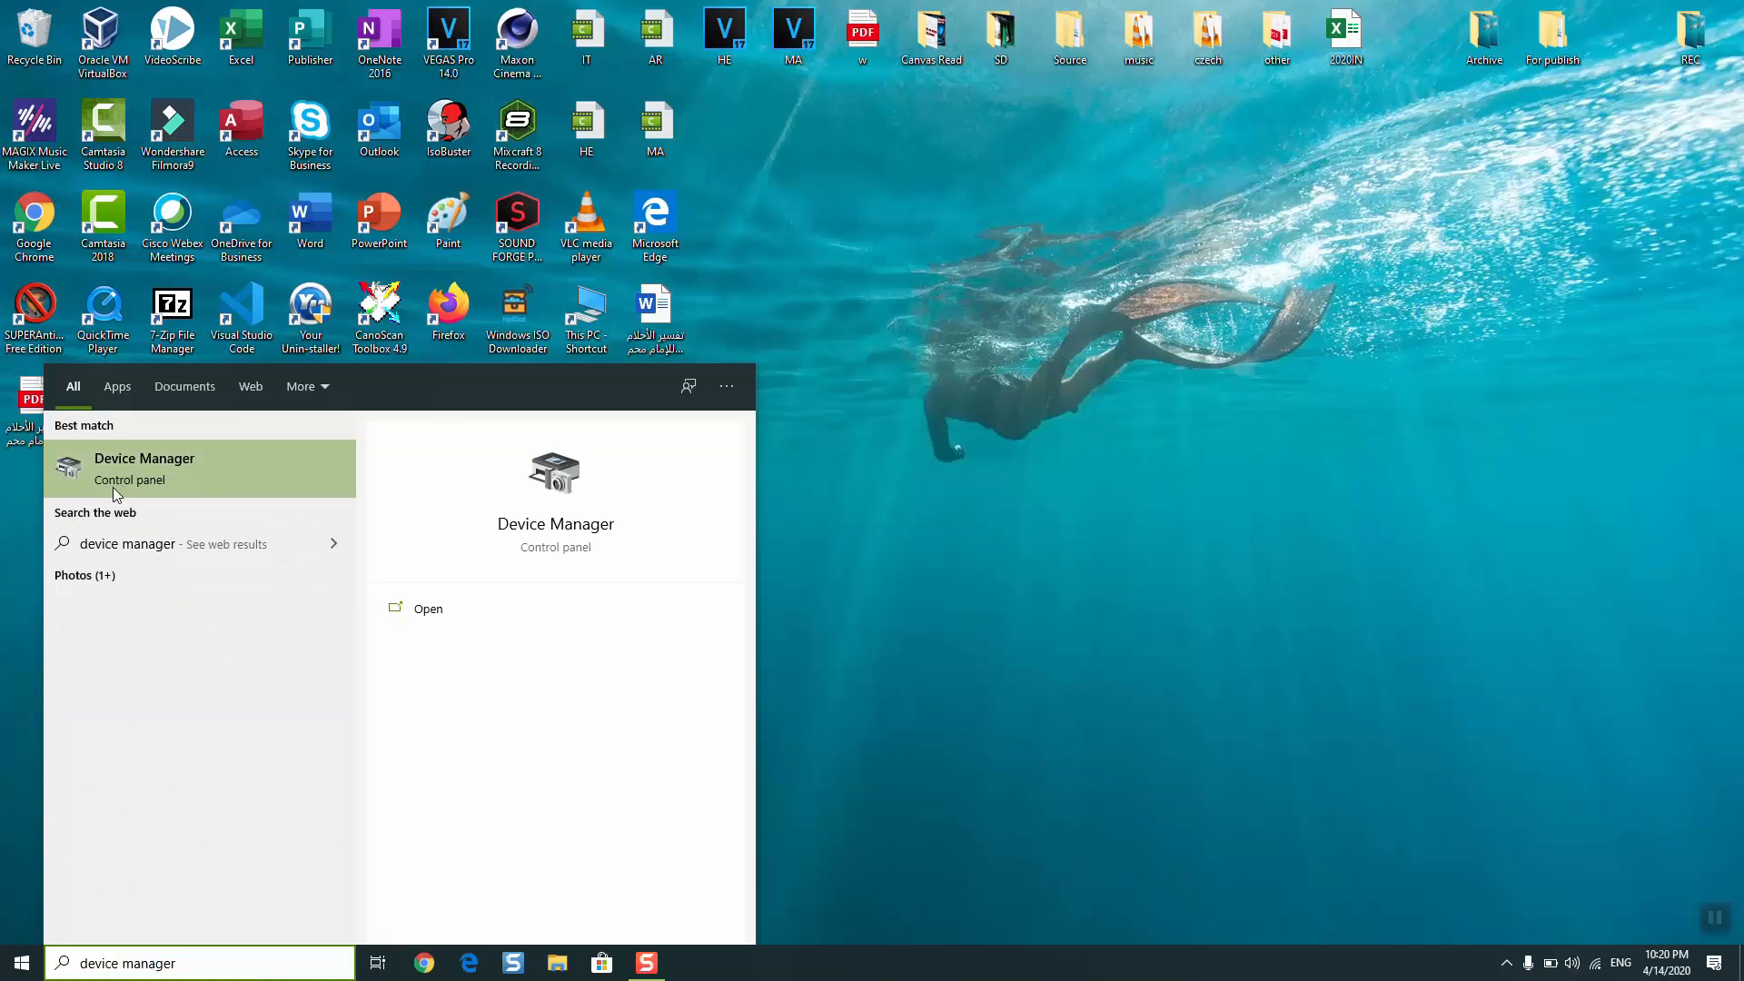
pyautogui.click(95, 462)
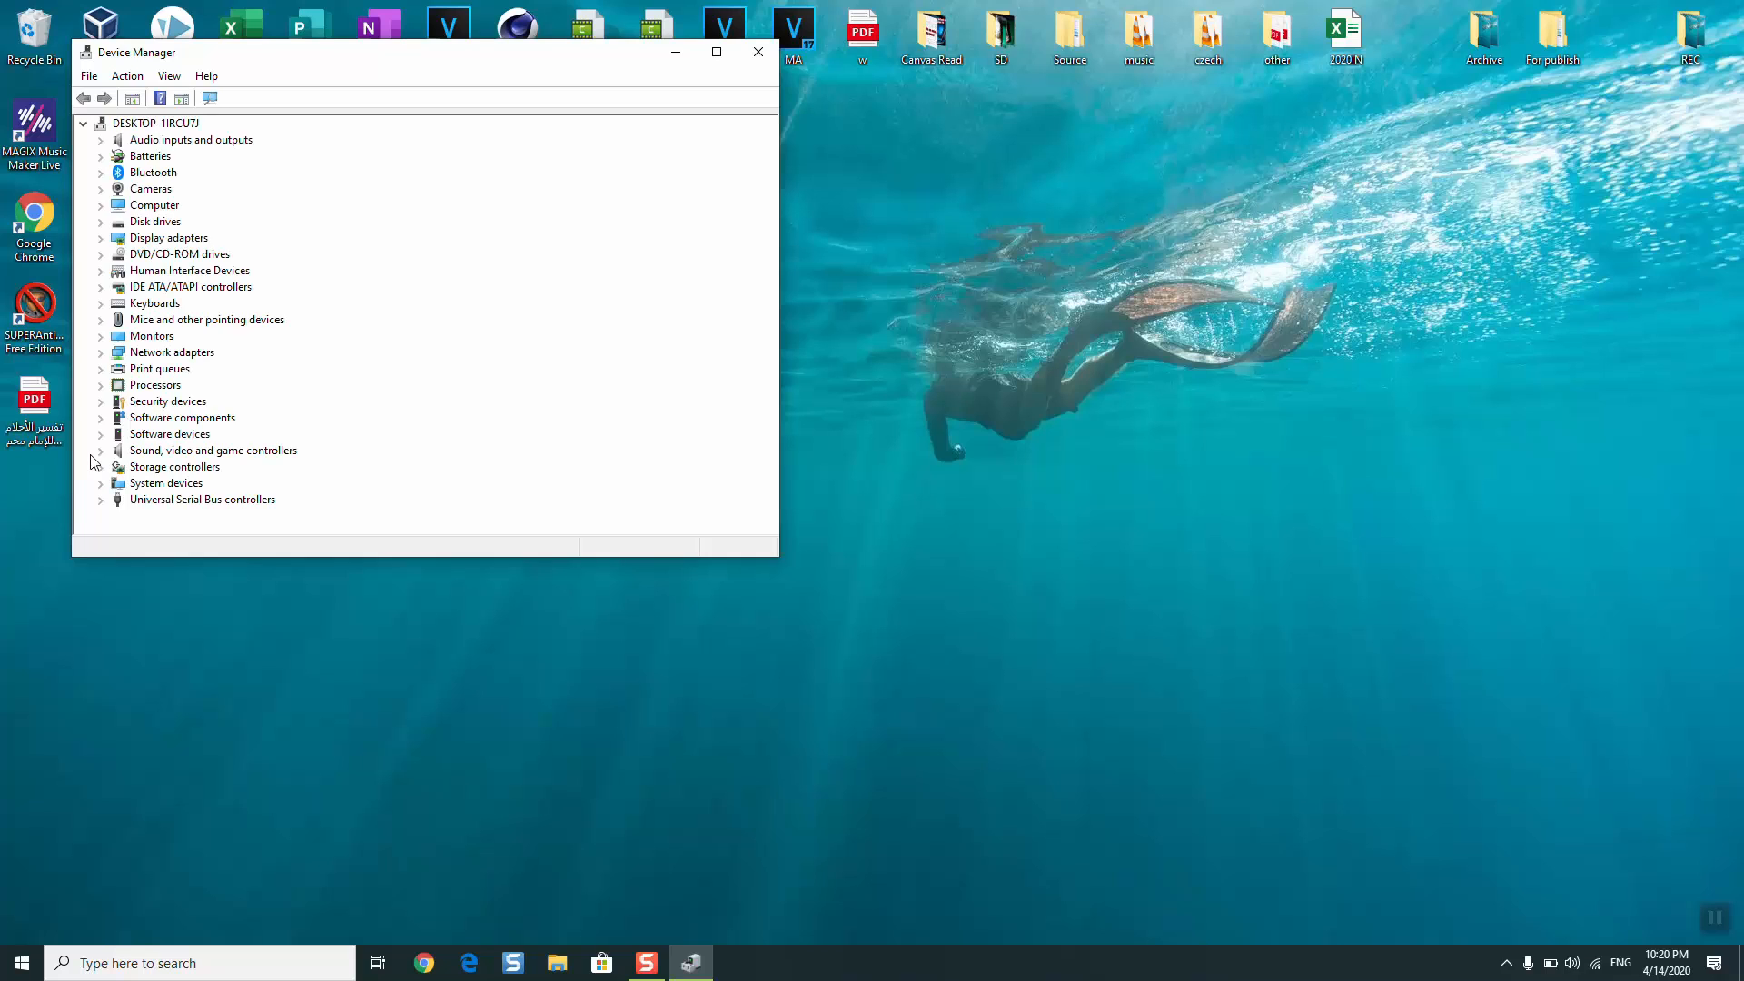
pyautogui.click(101, 189)
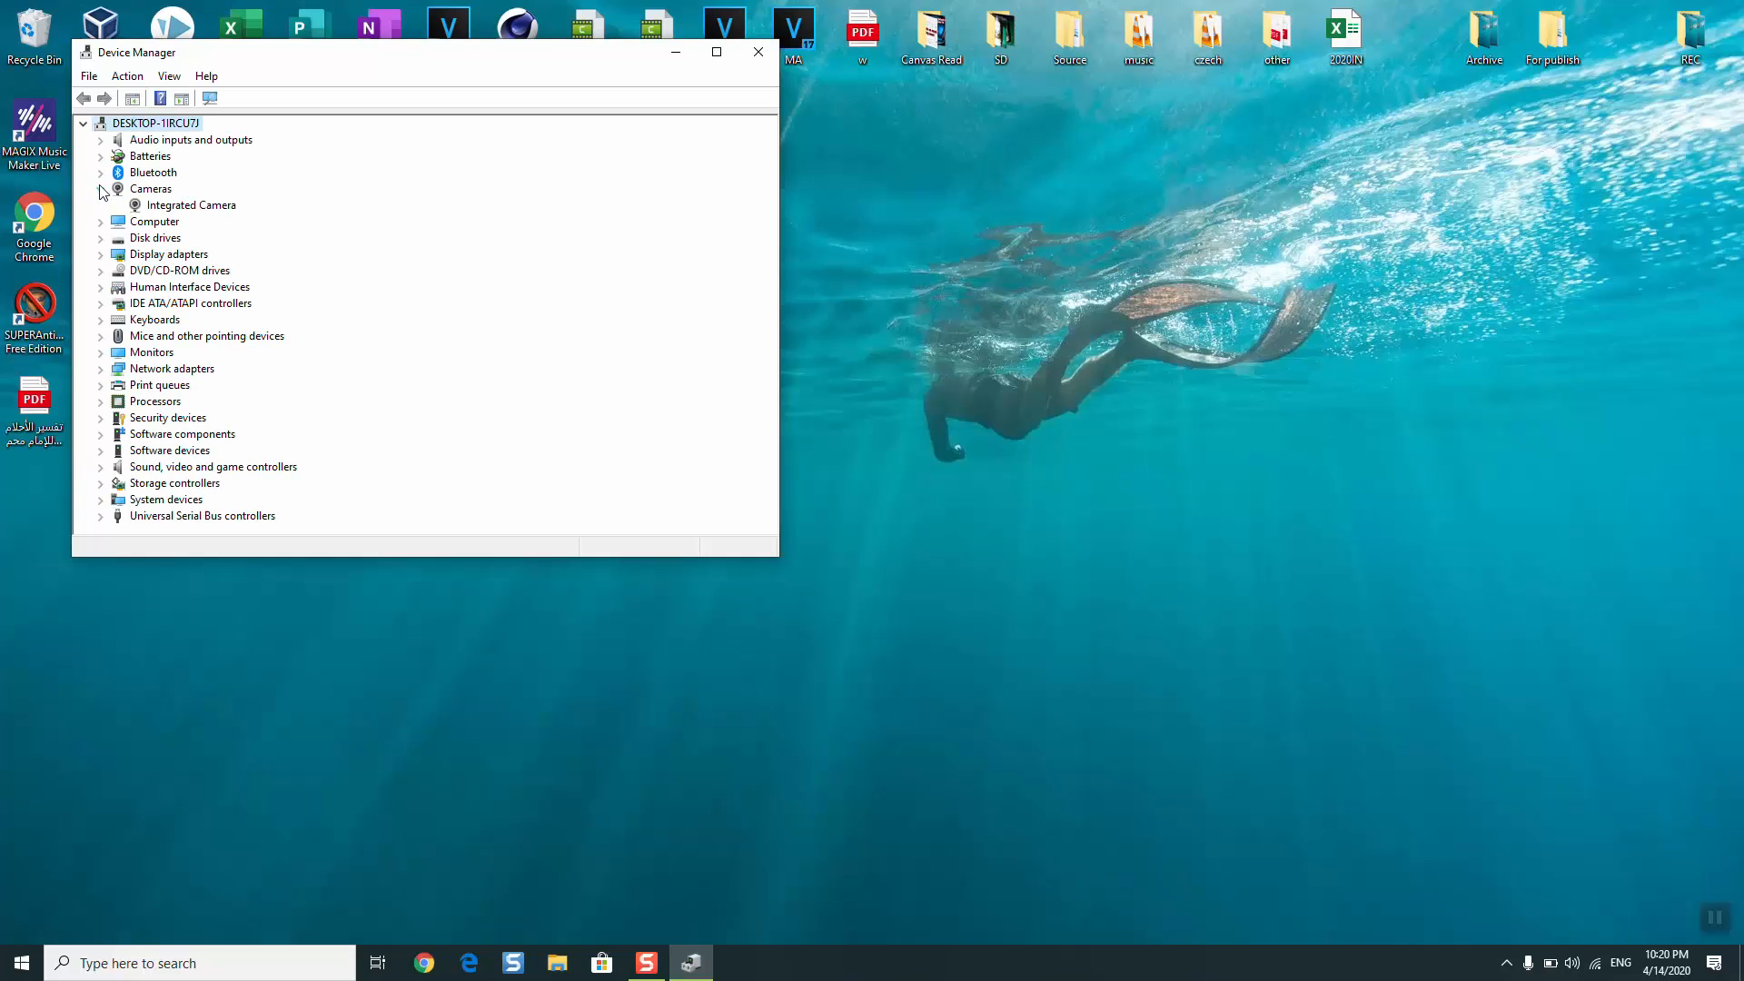
pyautogui.click(150, 208)
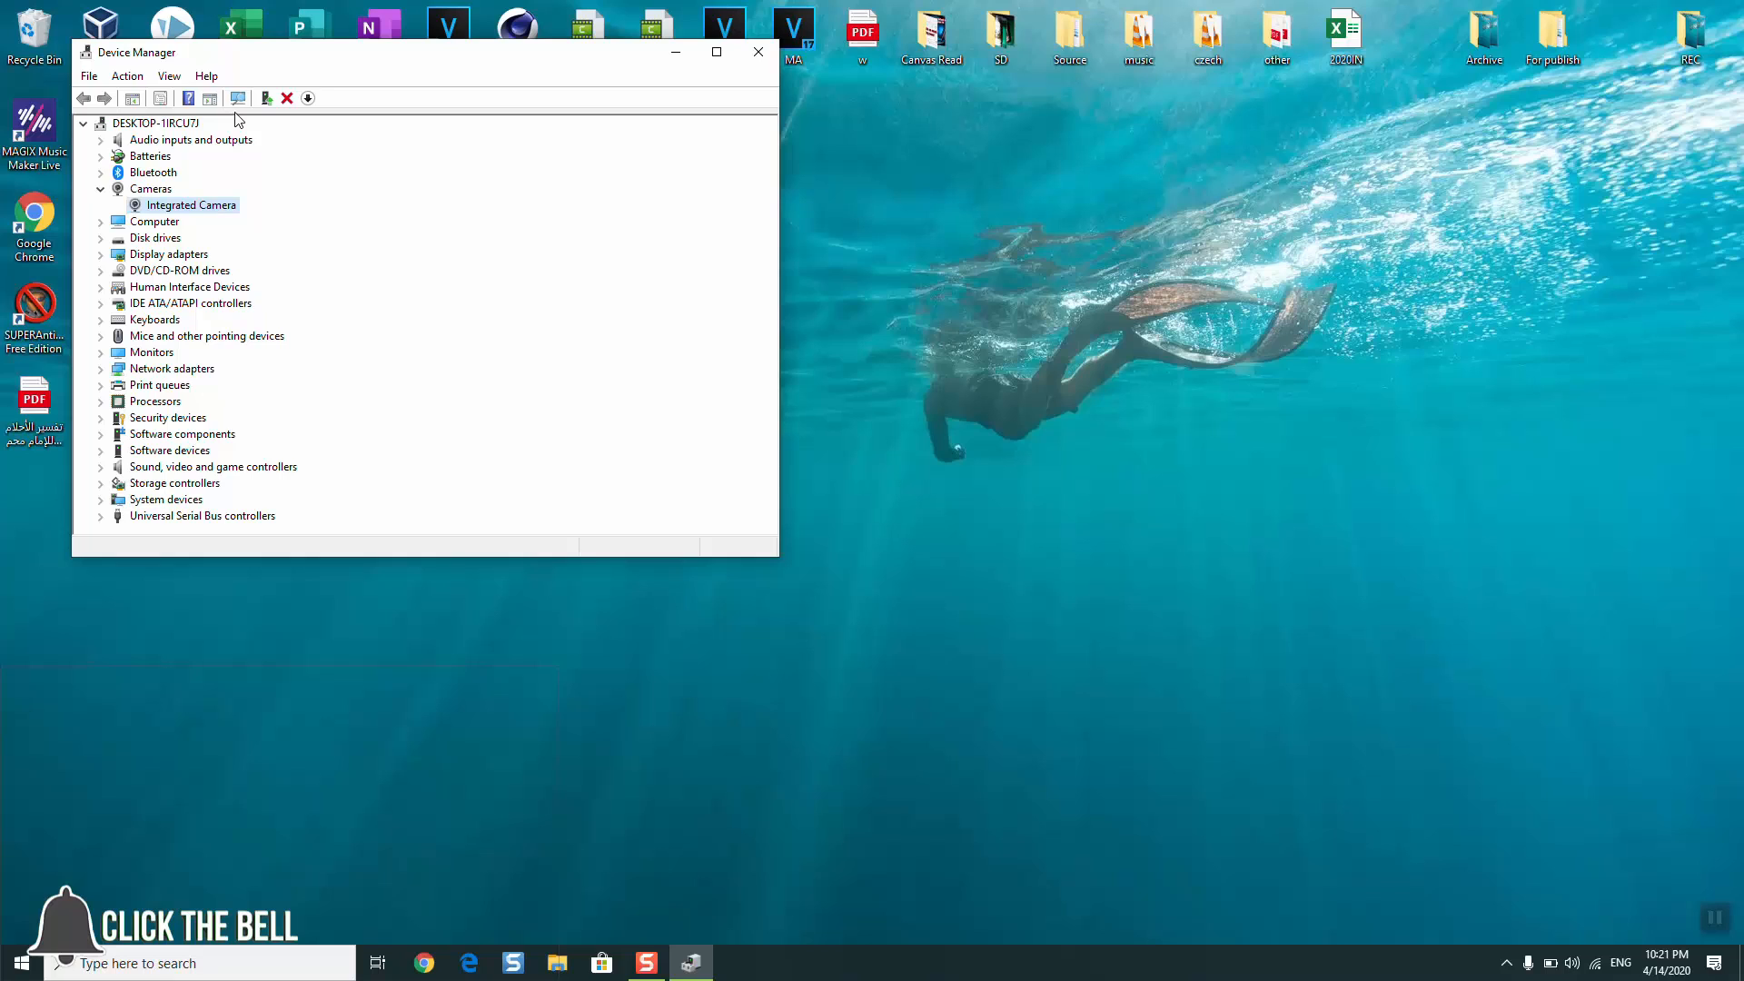
# - Check the network connection and scan for hardware changes with the Integrated Camera selected
pyautogui.click(1597, 971)
pyautogui.click(1141, 721)
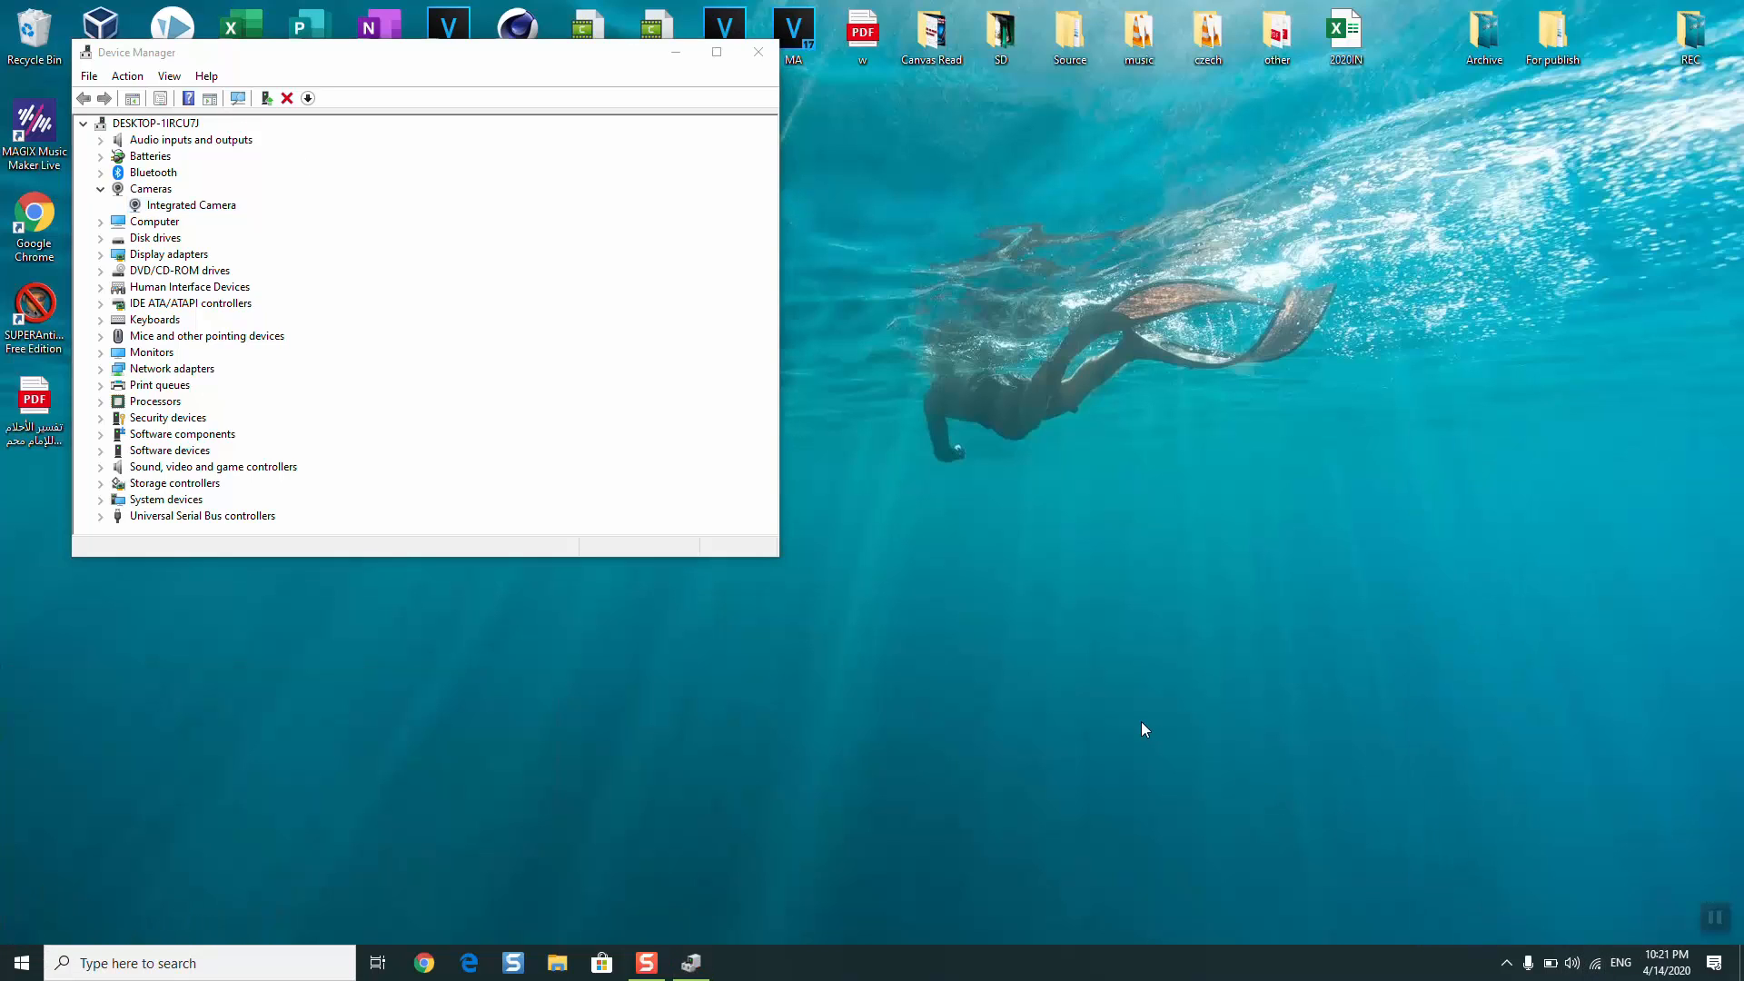
pyautogui.click(139, 205)
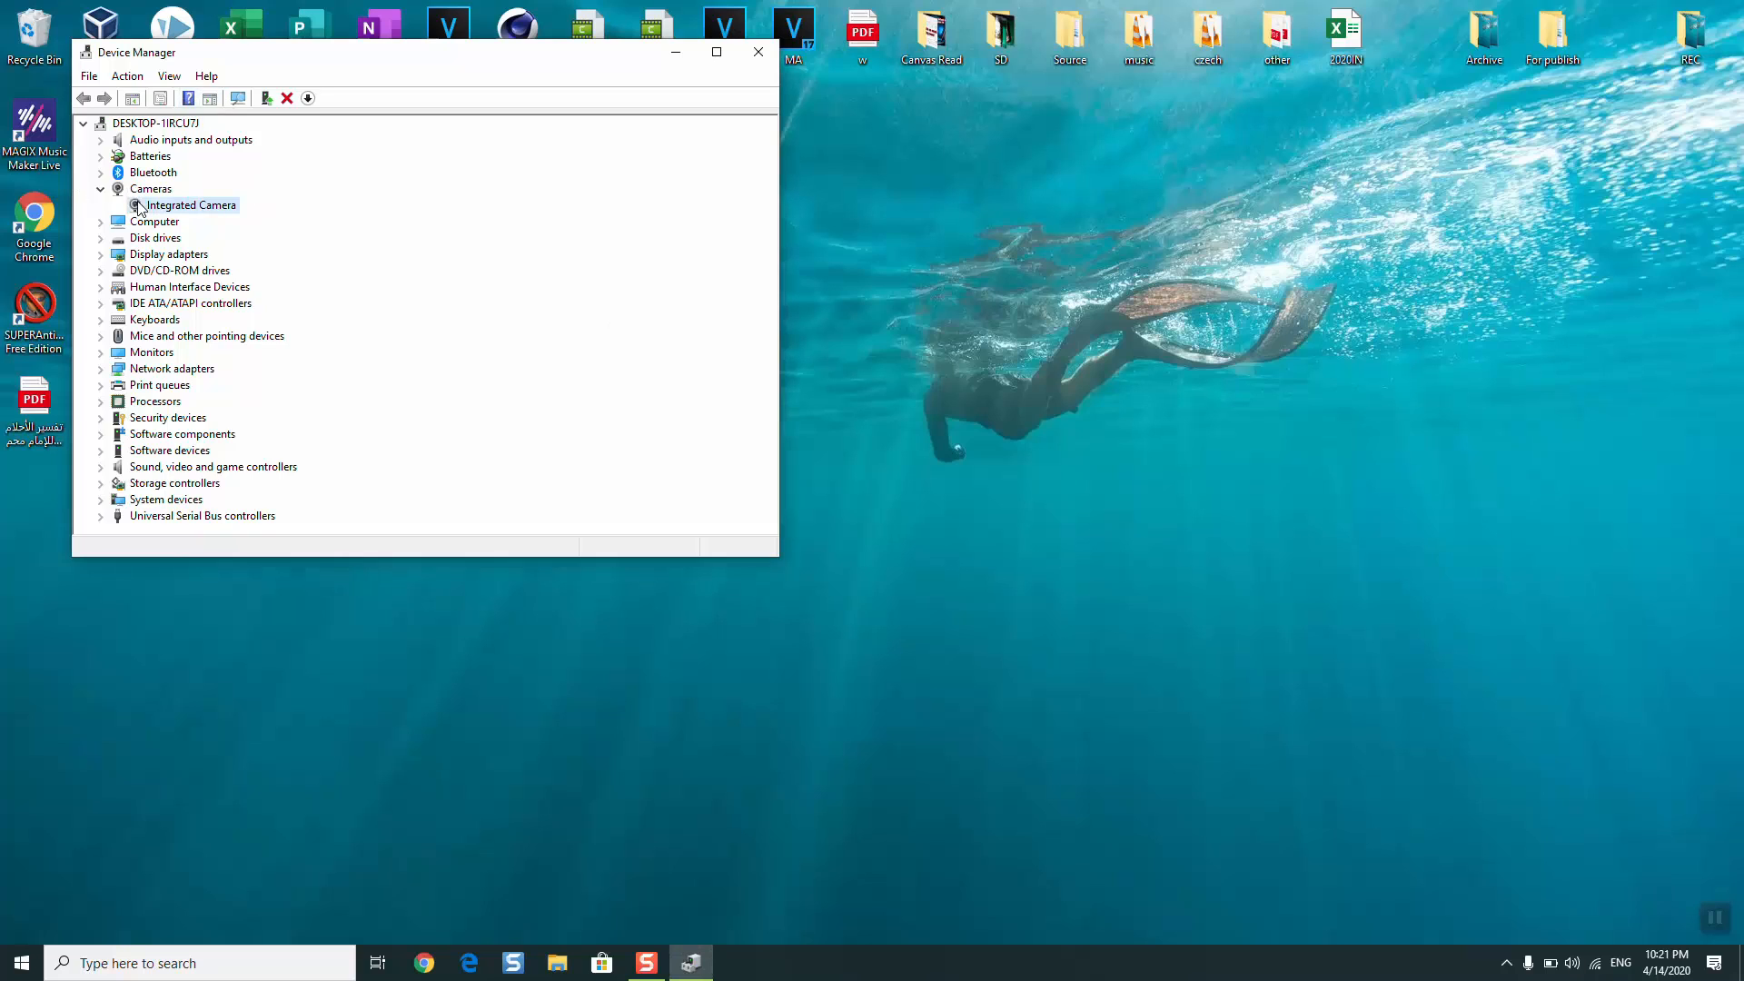
pyautogui.click(236, 98)
# - Switch to Chrome, search for "Lenovo T420 camera drivers download", and open Lenovo's Integrated Camera Driver page for Windows 10
pyautogui.click(425, 963)
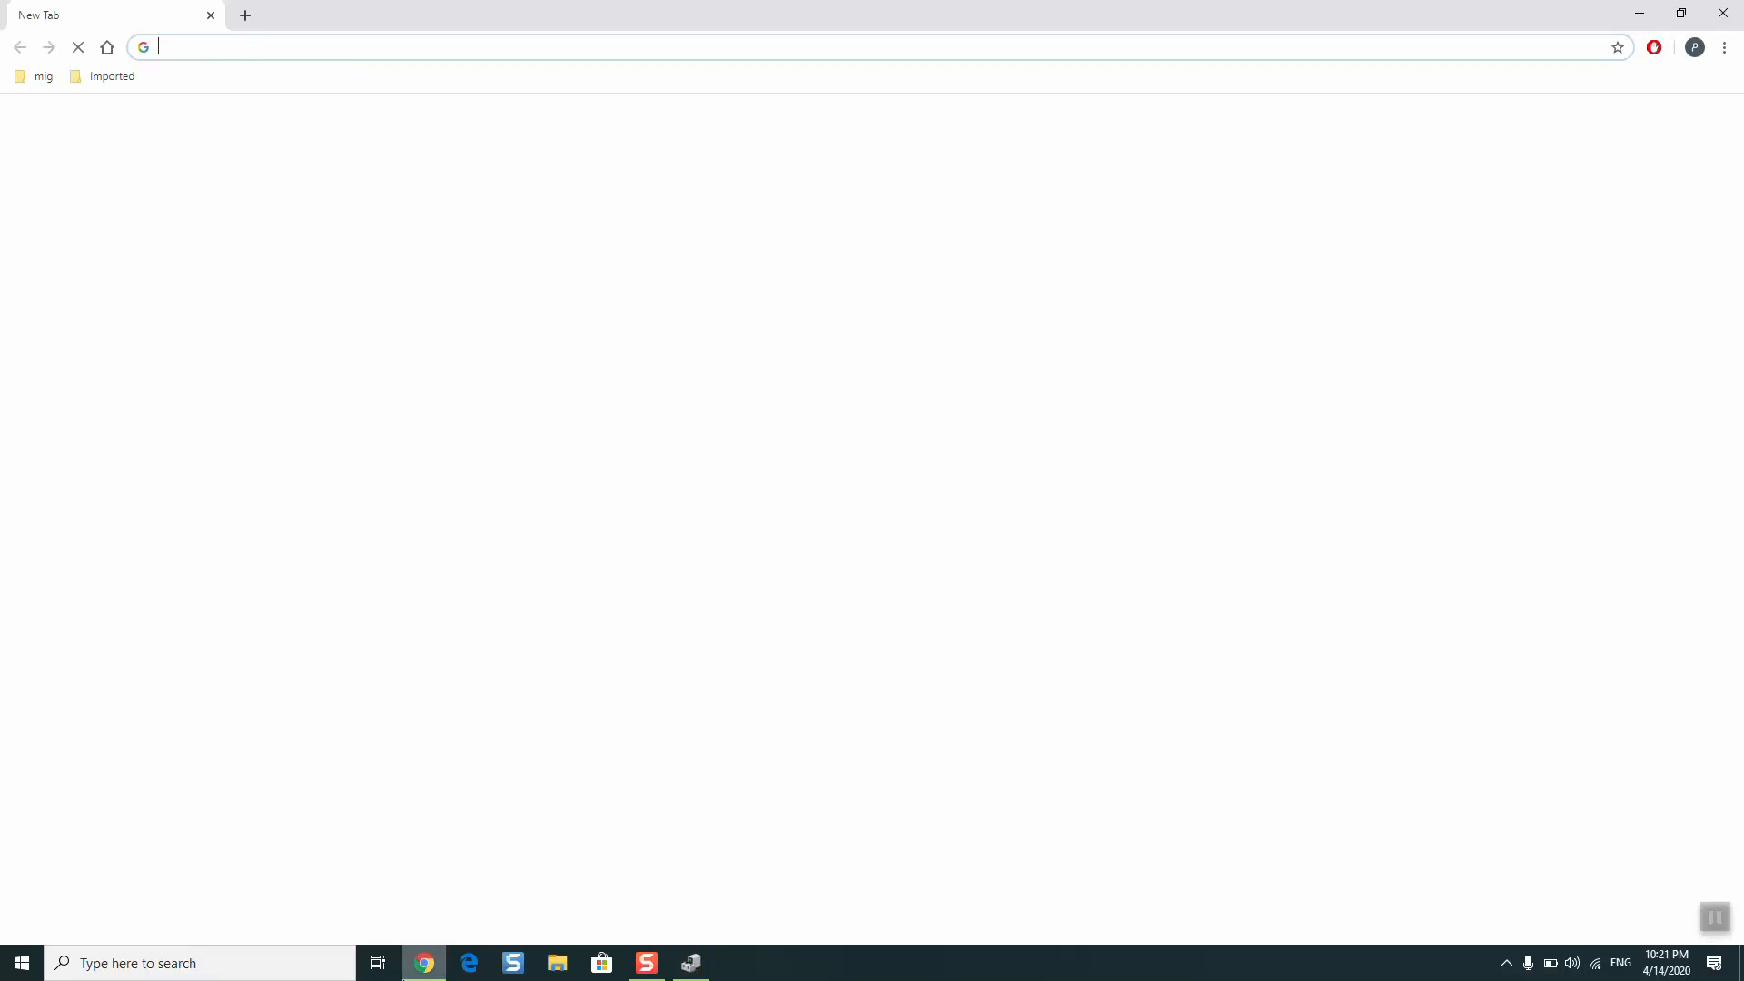
pyautogui.write('len')
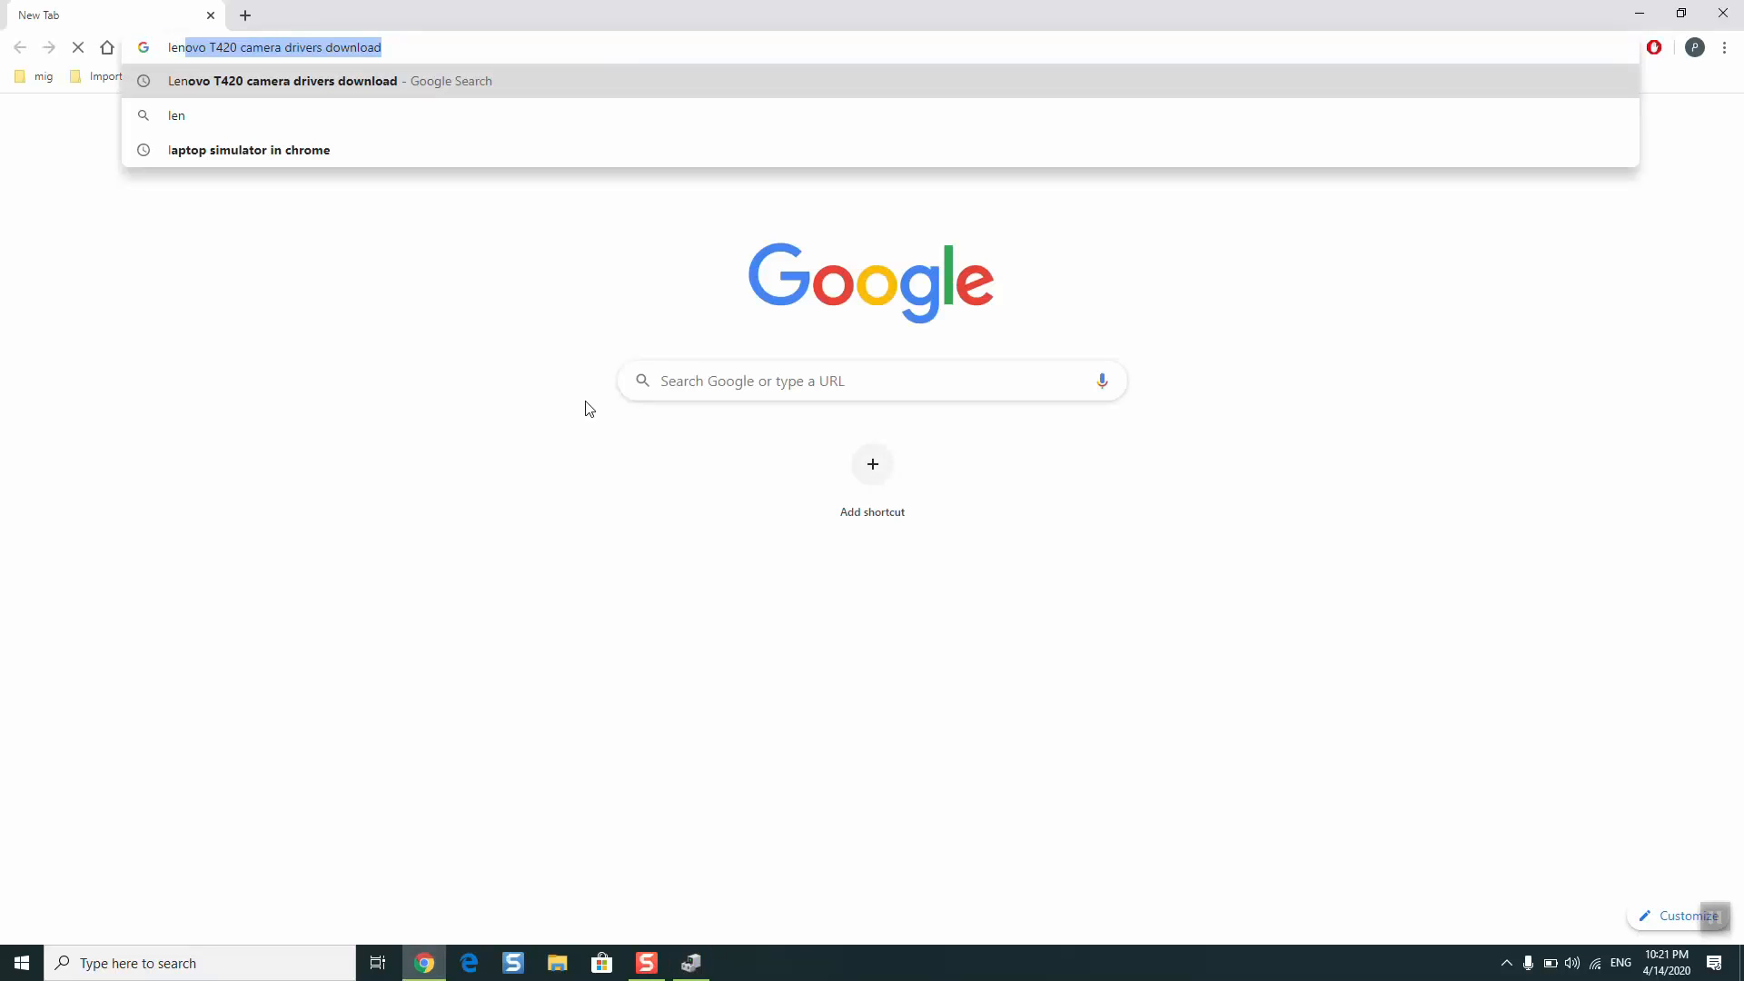
pyautogui.write('ovo T4')
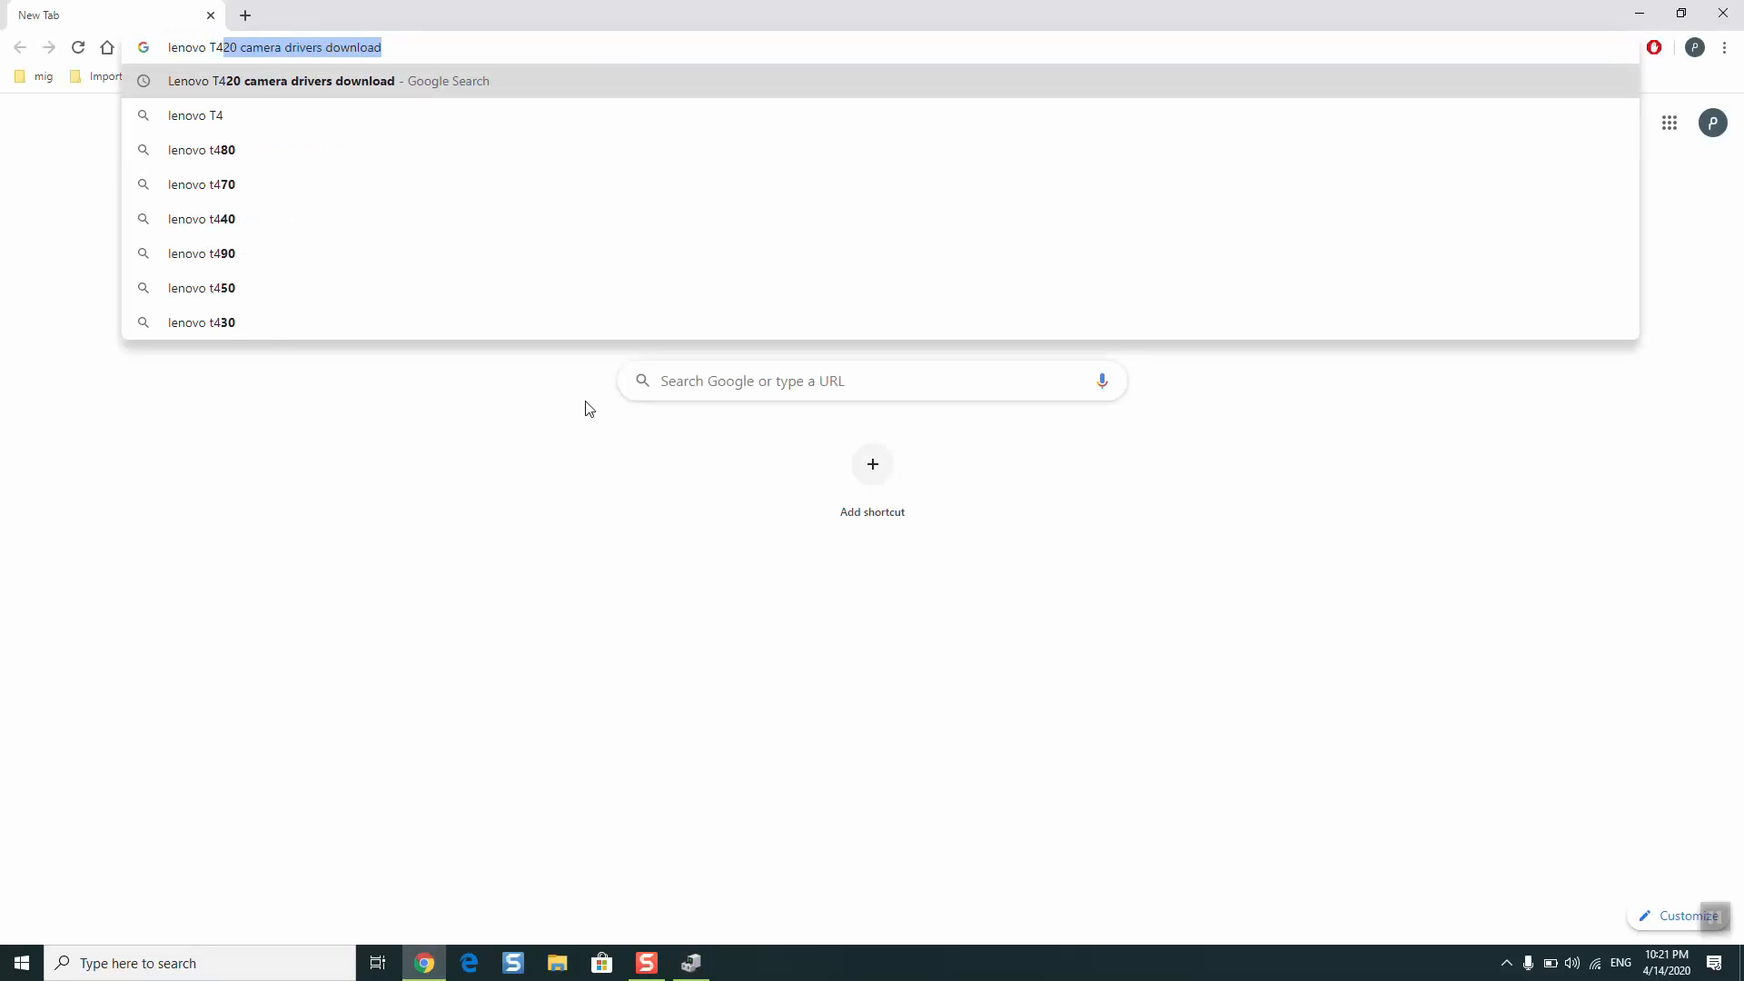
pyautogui.write('20 camera ')
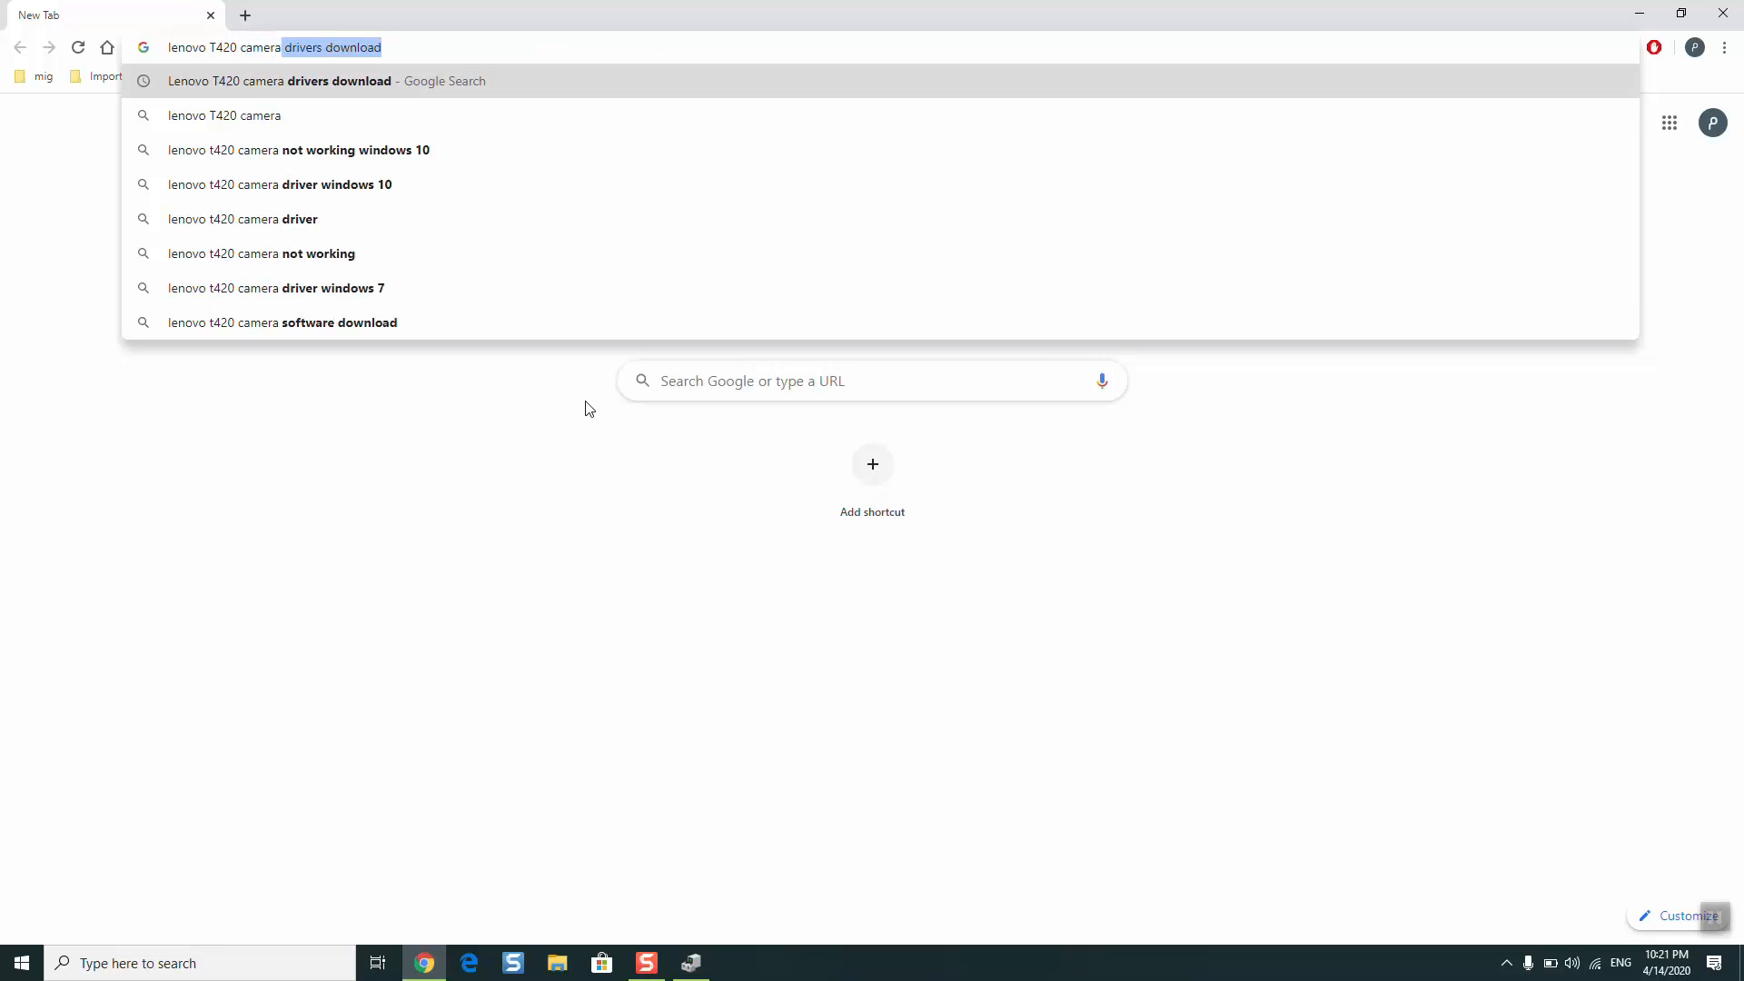
pyautogui.write('driver')
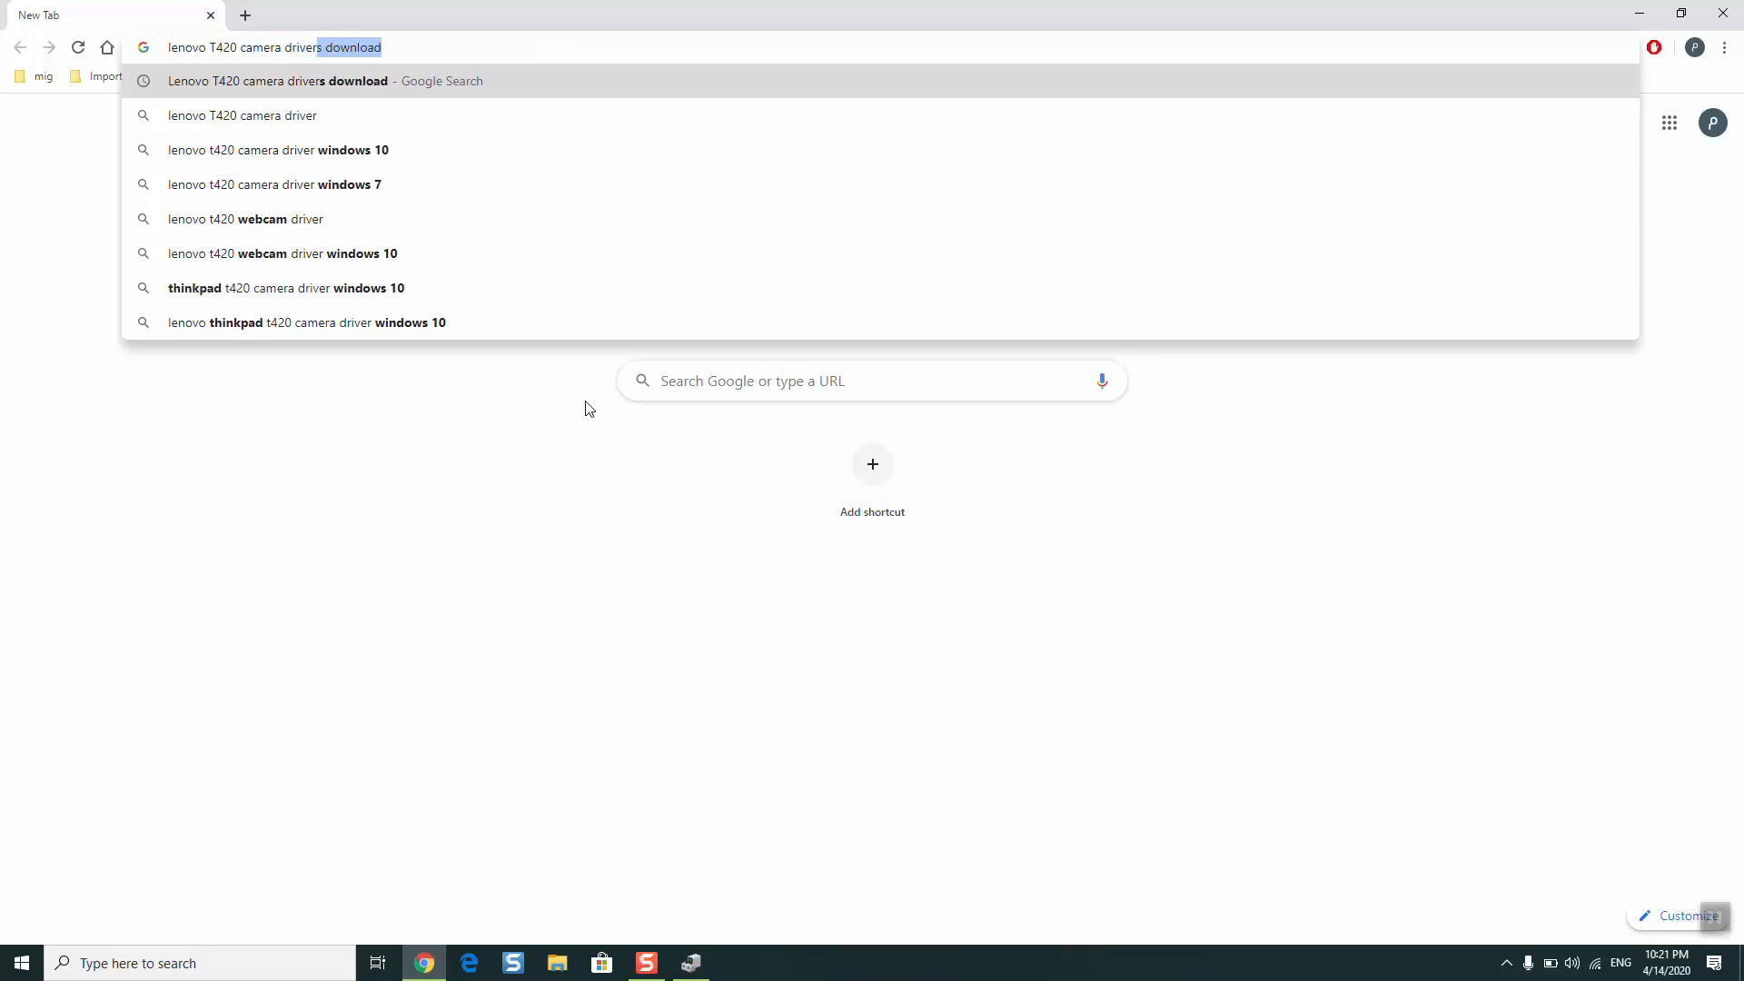
pyautogui.press('Return')
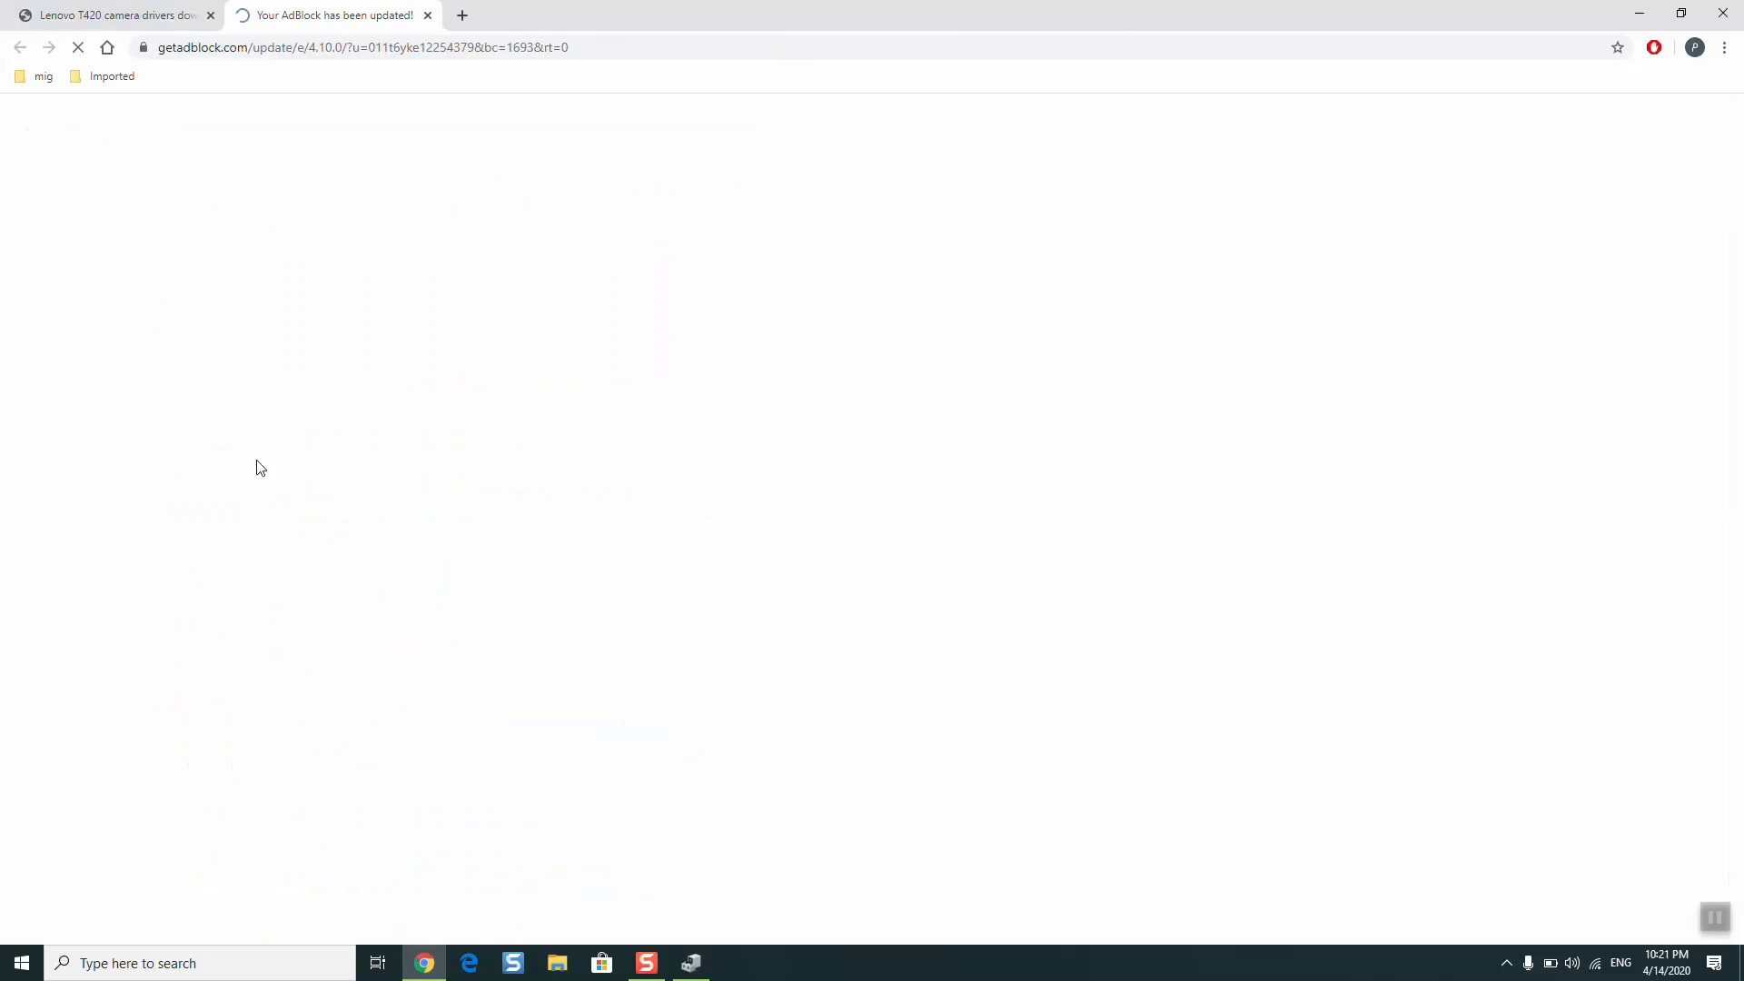
pyautogui.hotkey('ctrl', 'w')
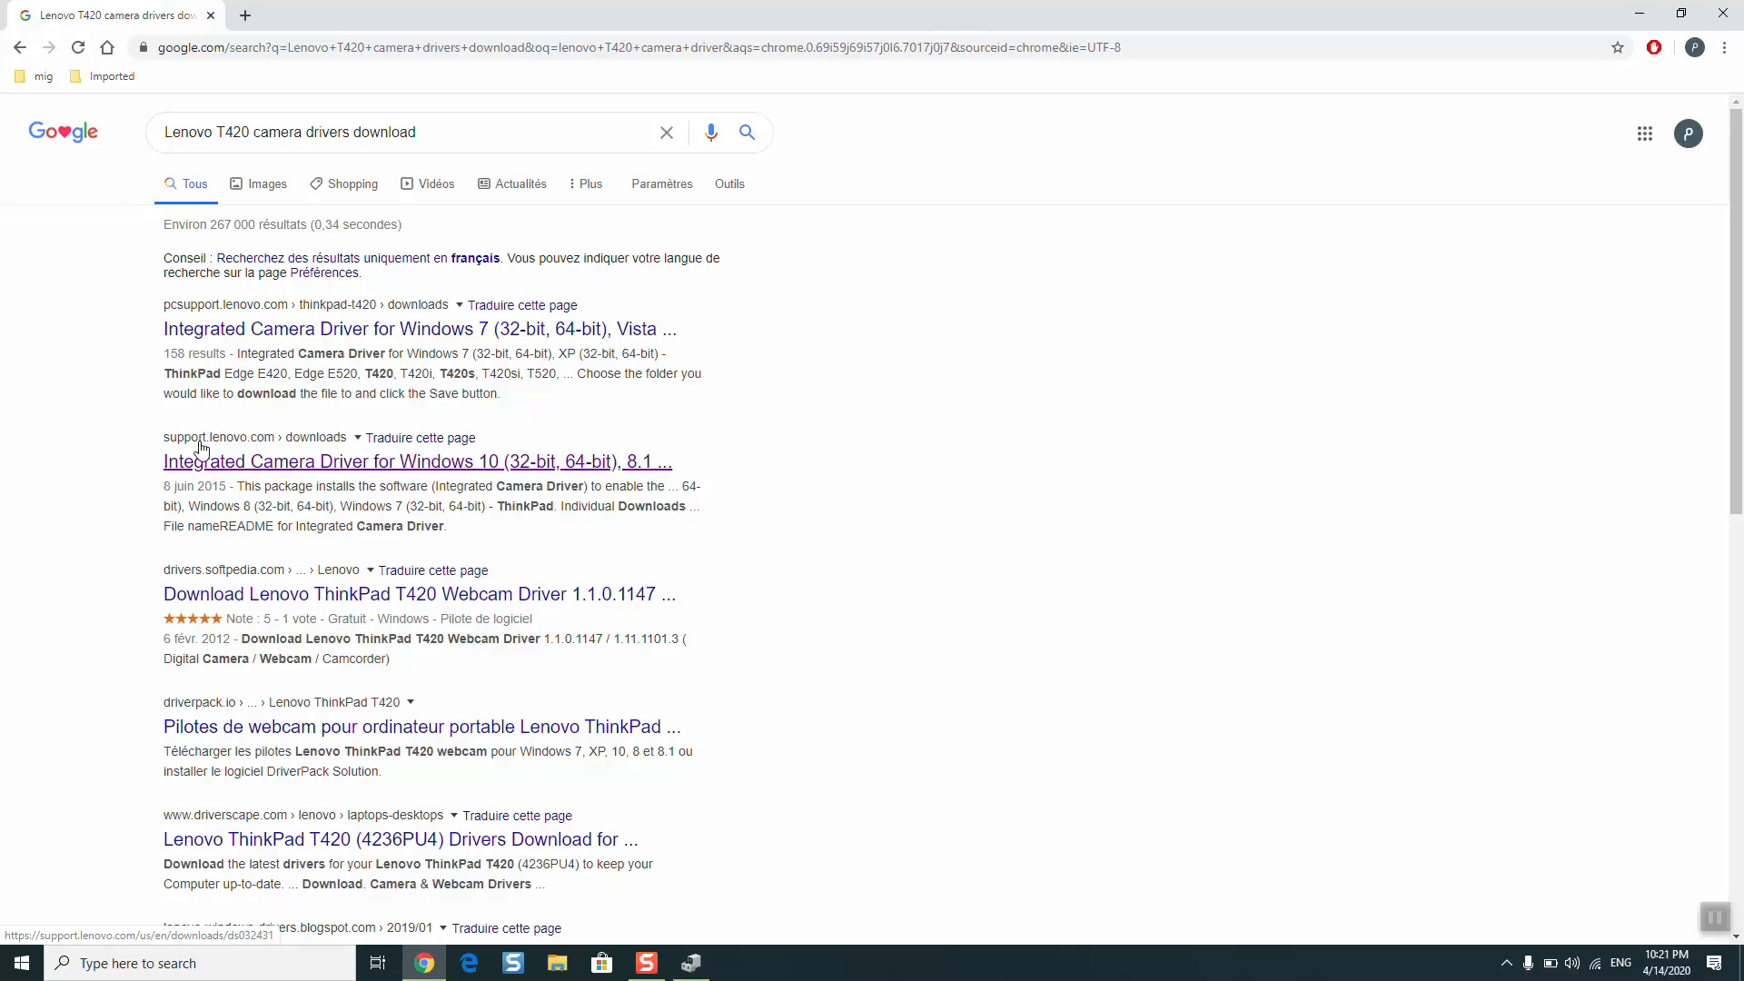
pyautogui.click(265, 468)
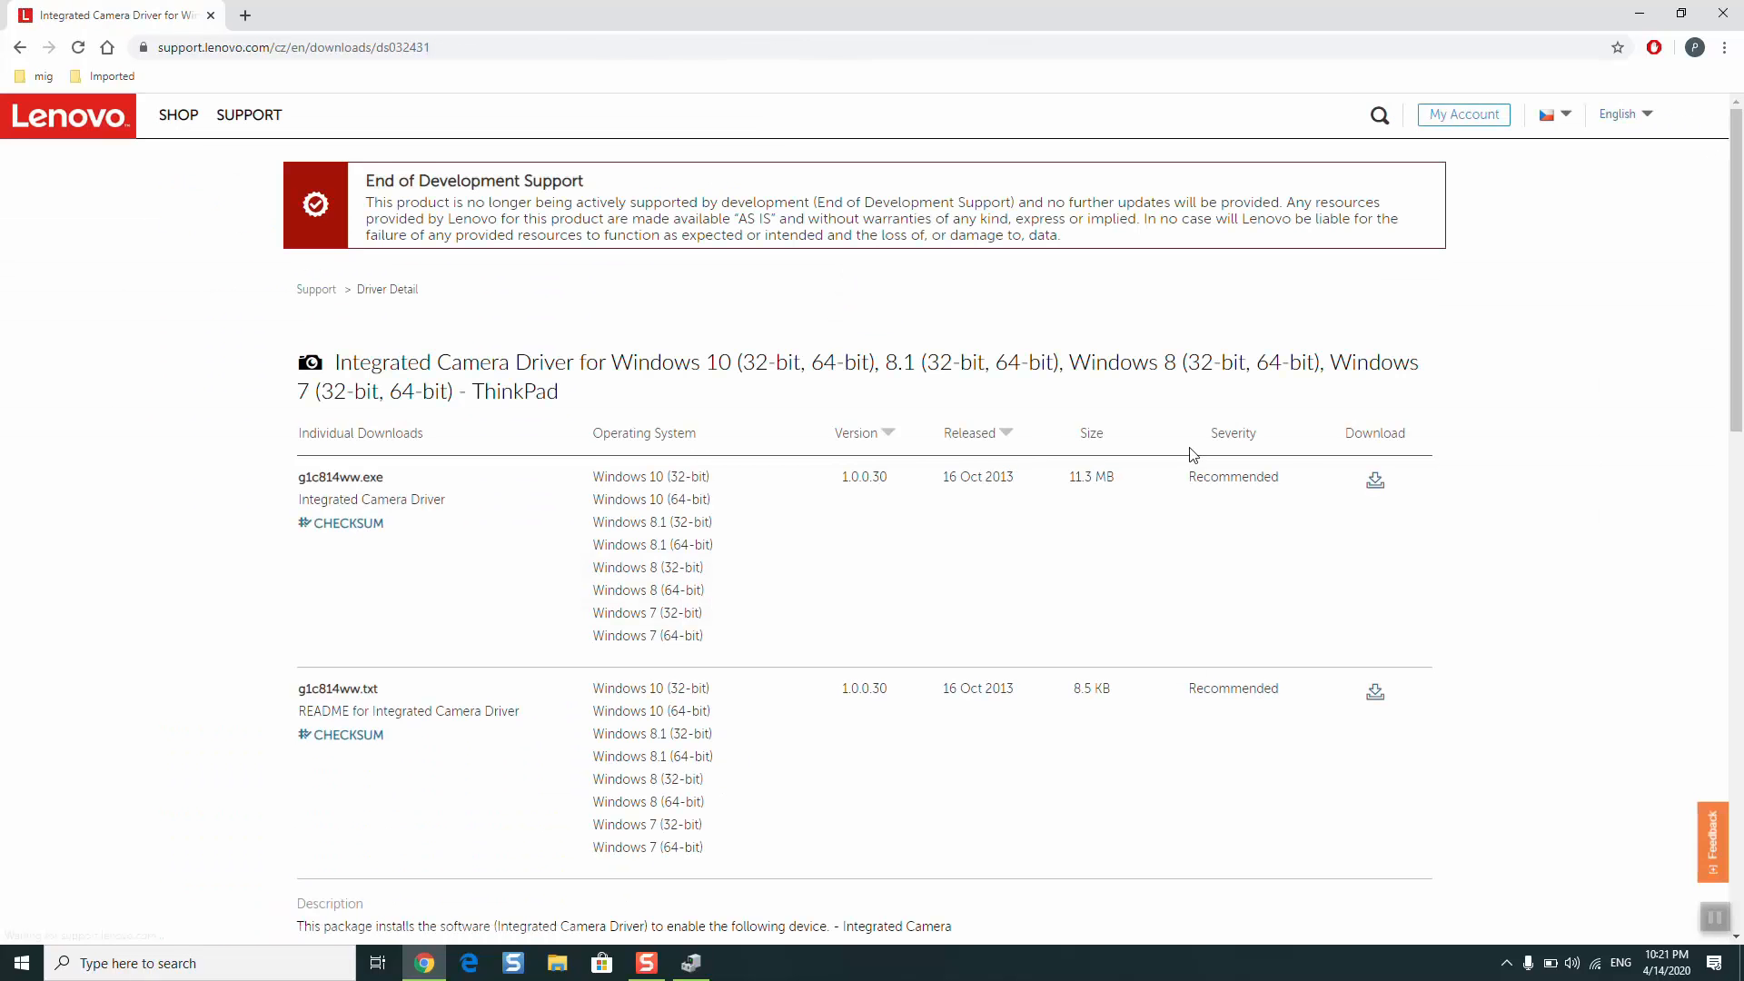
# - Download the Integrated Camera Driver file g1c814ww.exe from Lenovo's page and show the downloaded file in its folder
pyautogui.click(1376, 484)
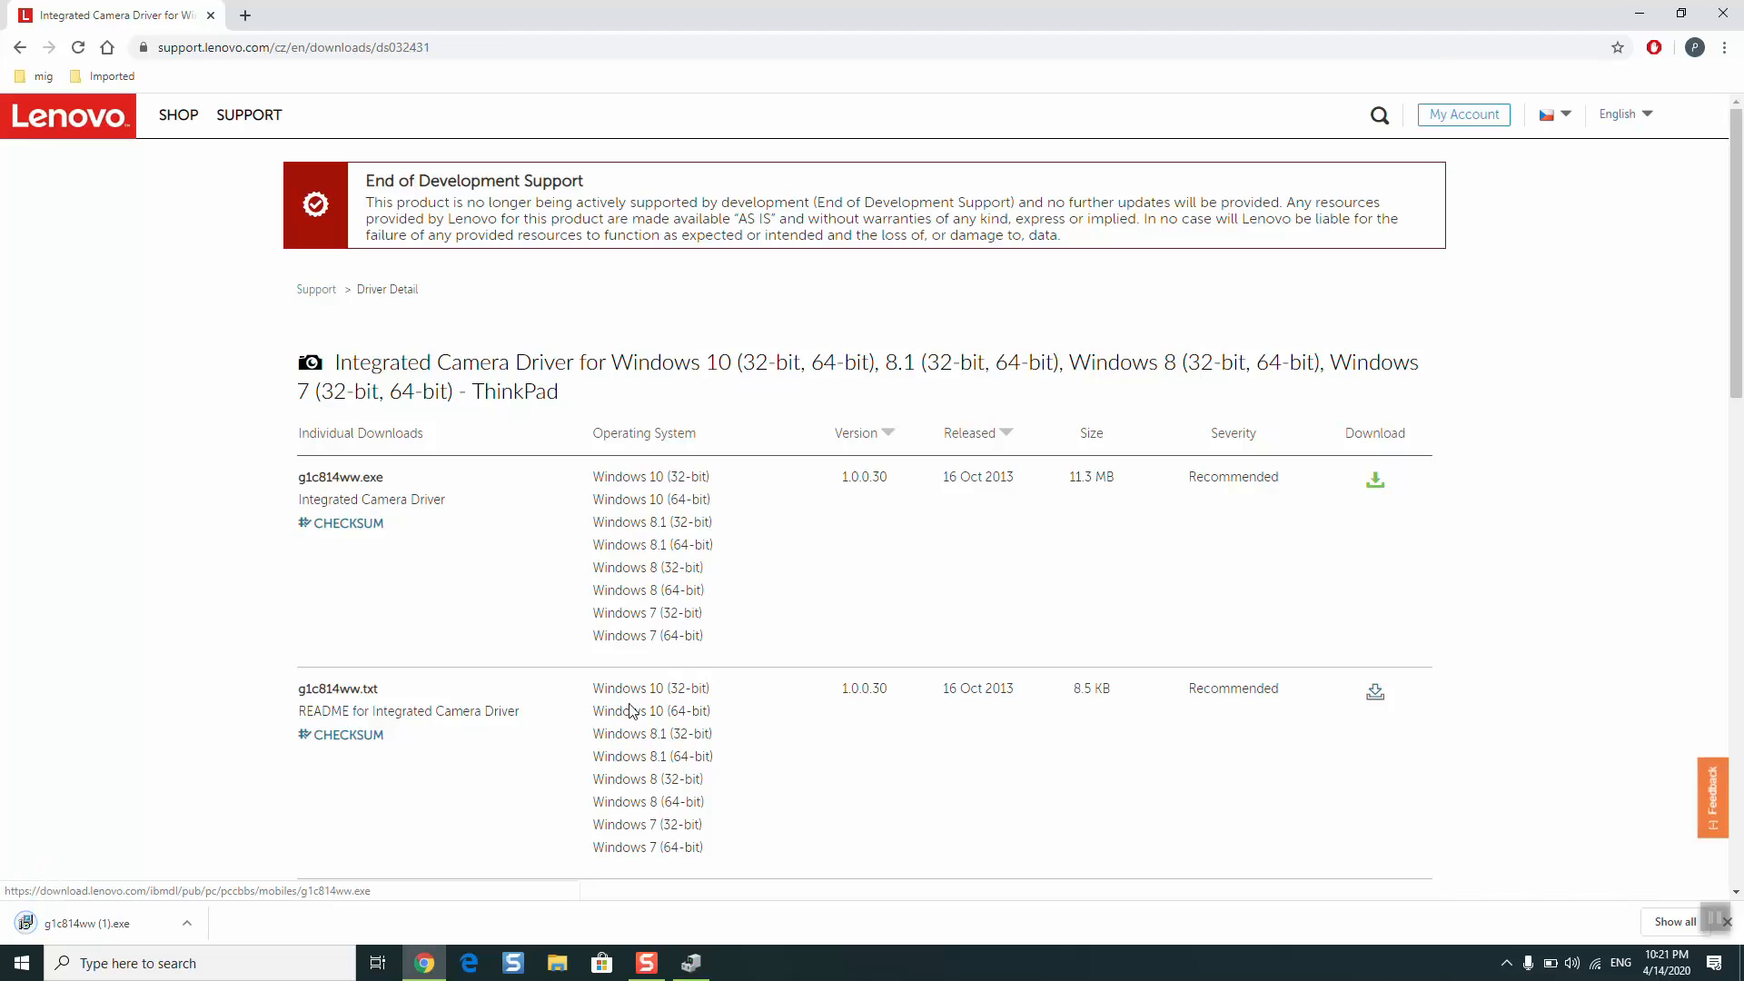
pyautogui.rightClick(95, 927)
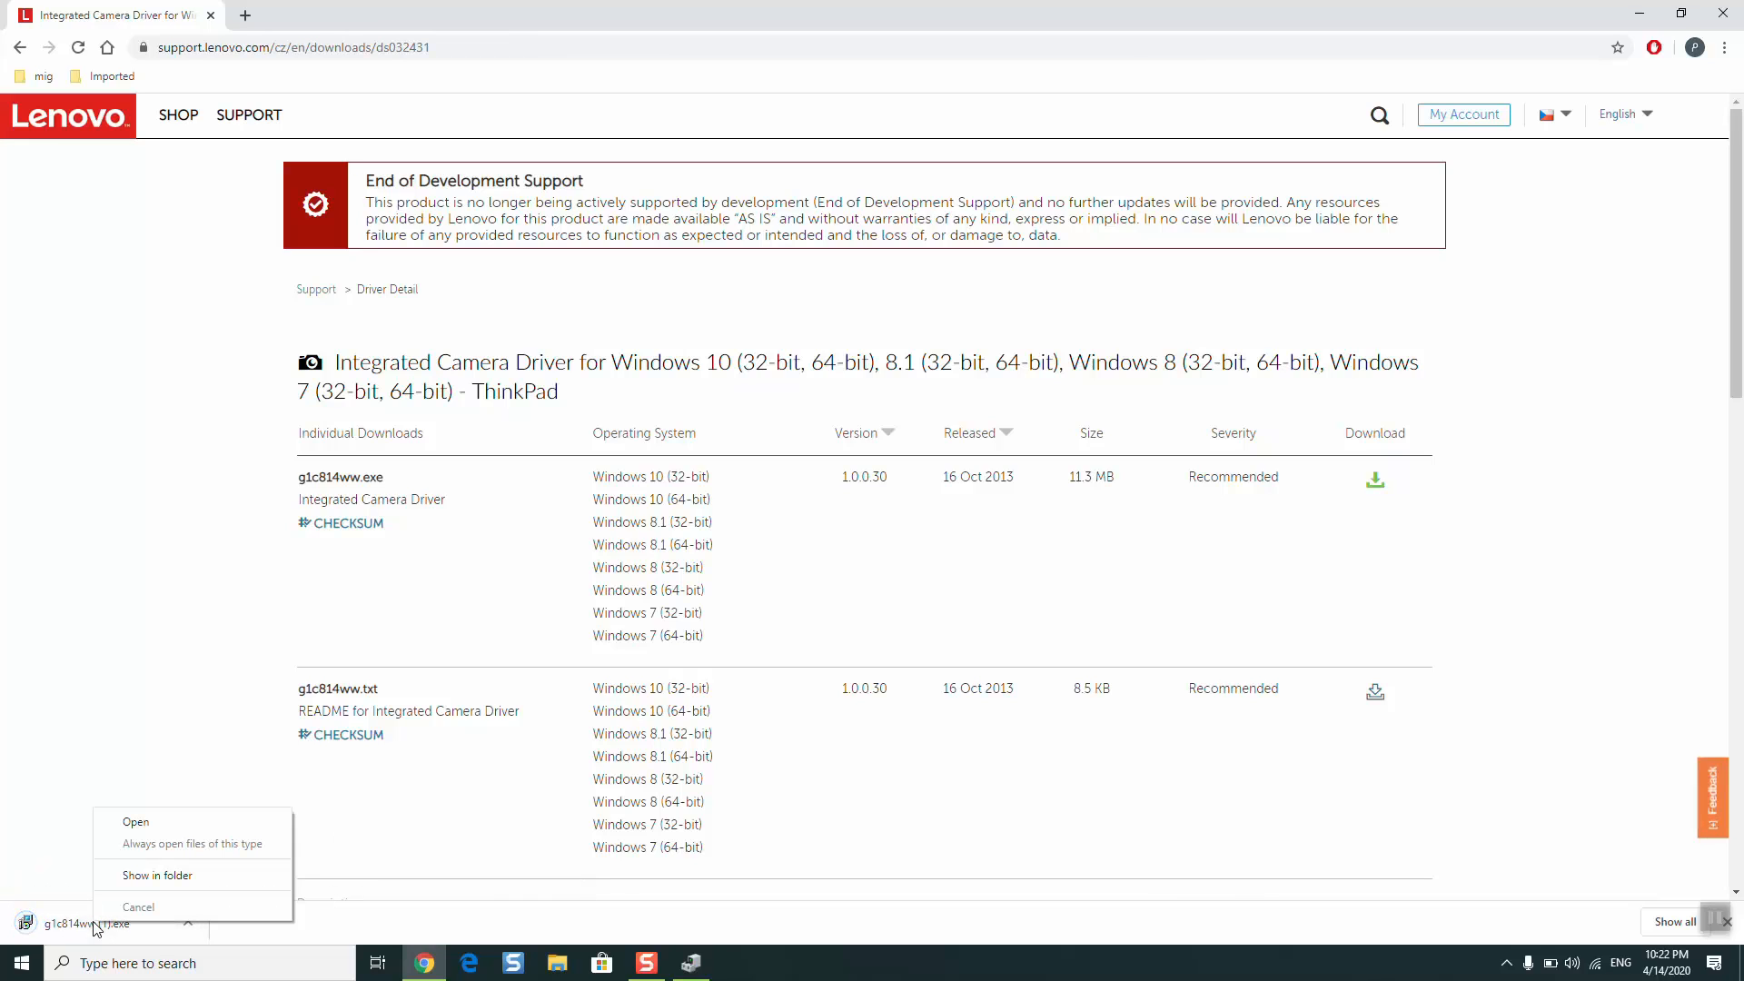
pyautogui.click(154, 874)
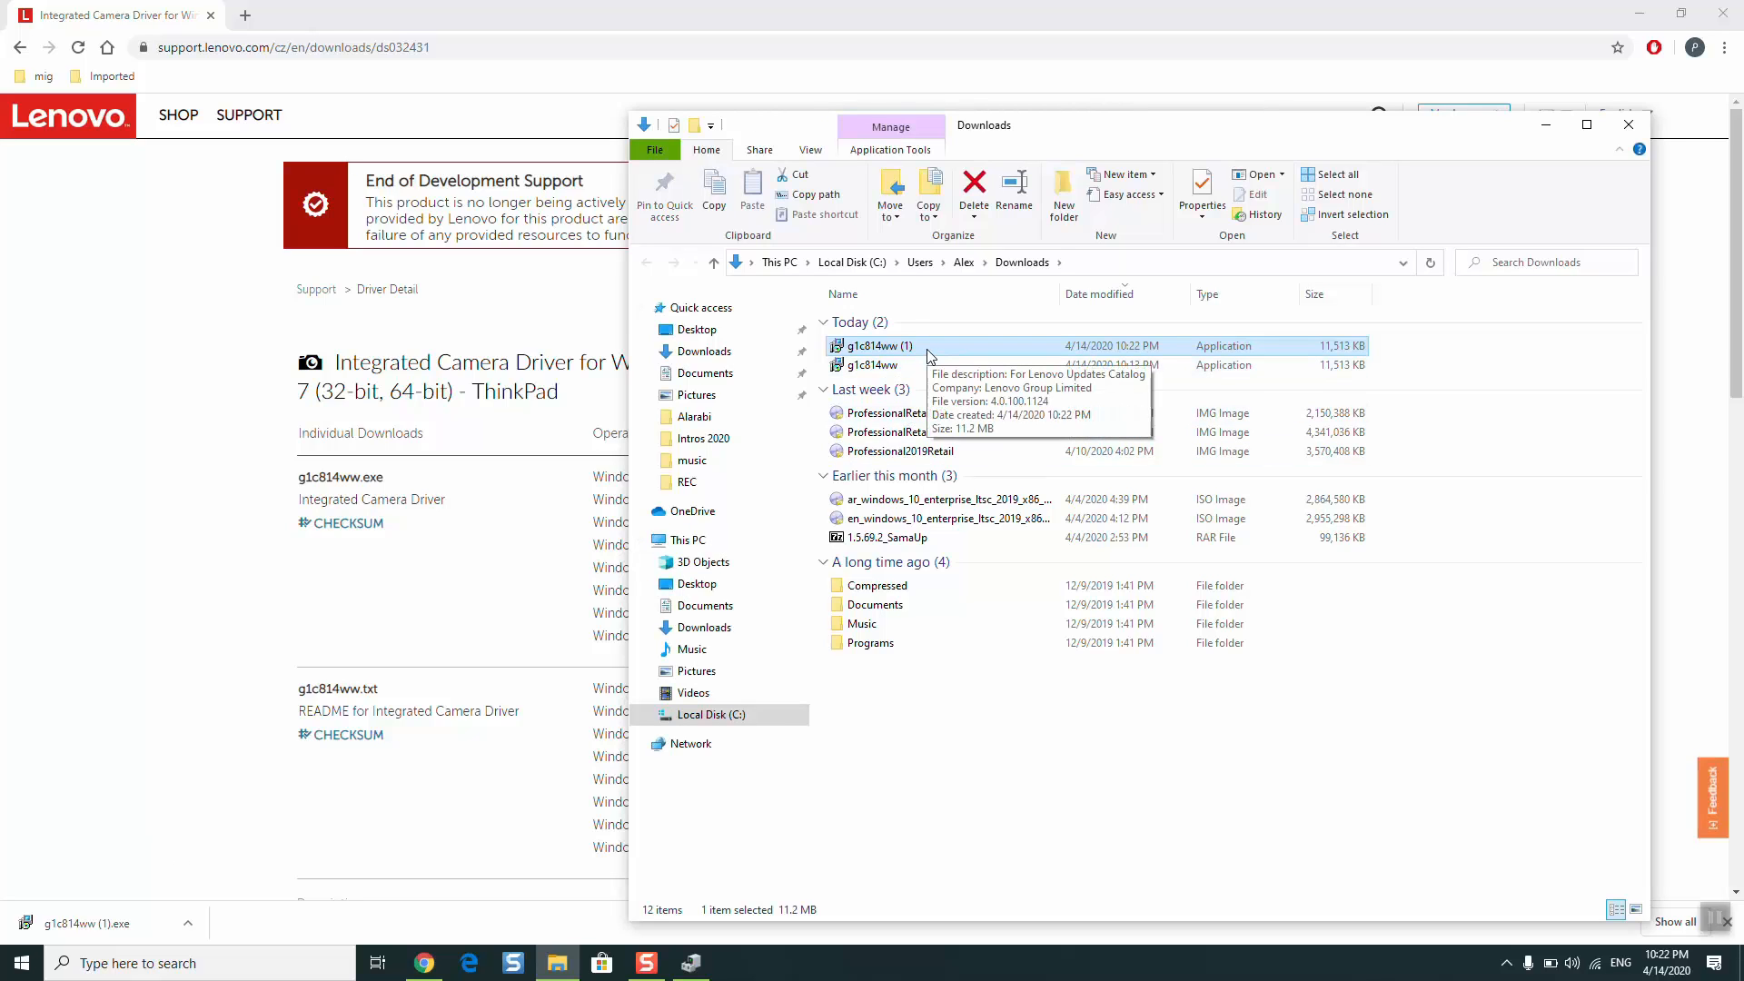
pyautogui.doubleClick(1361, 115)
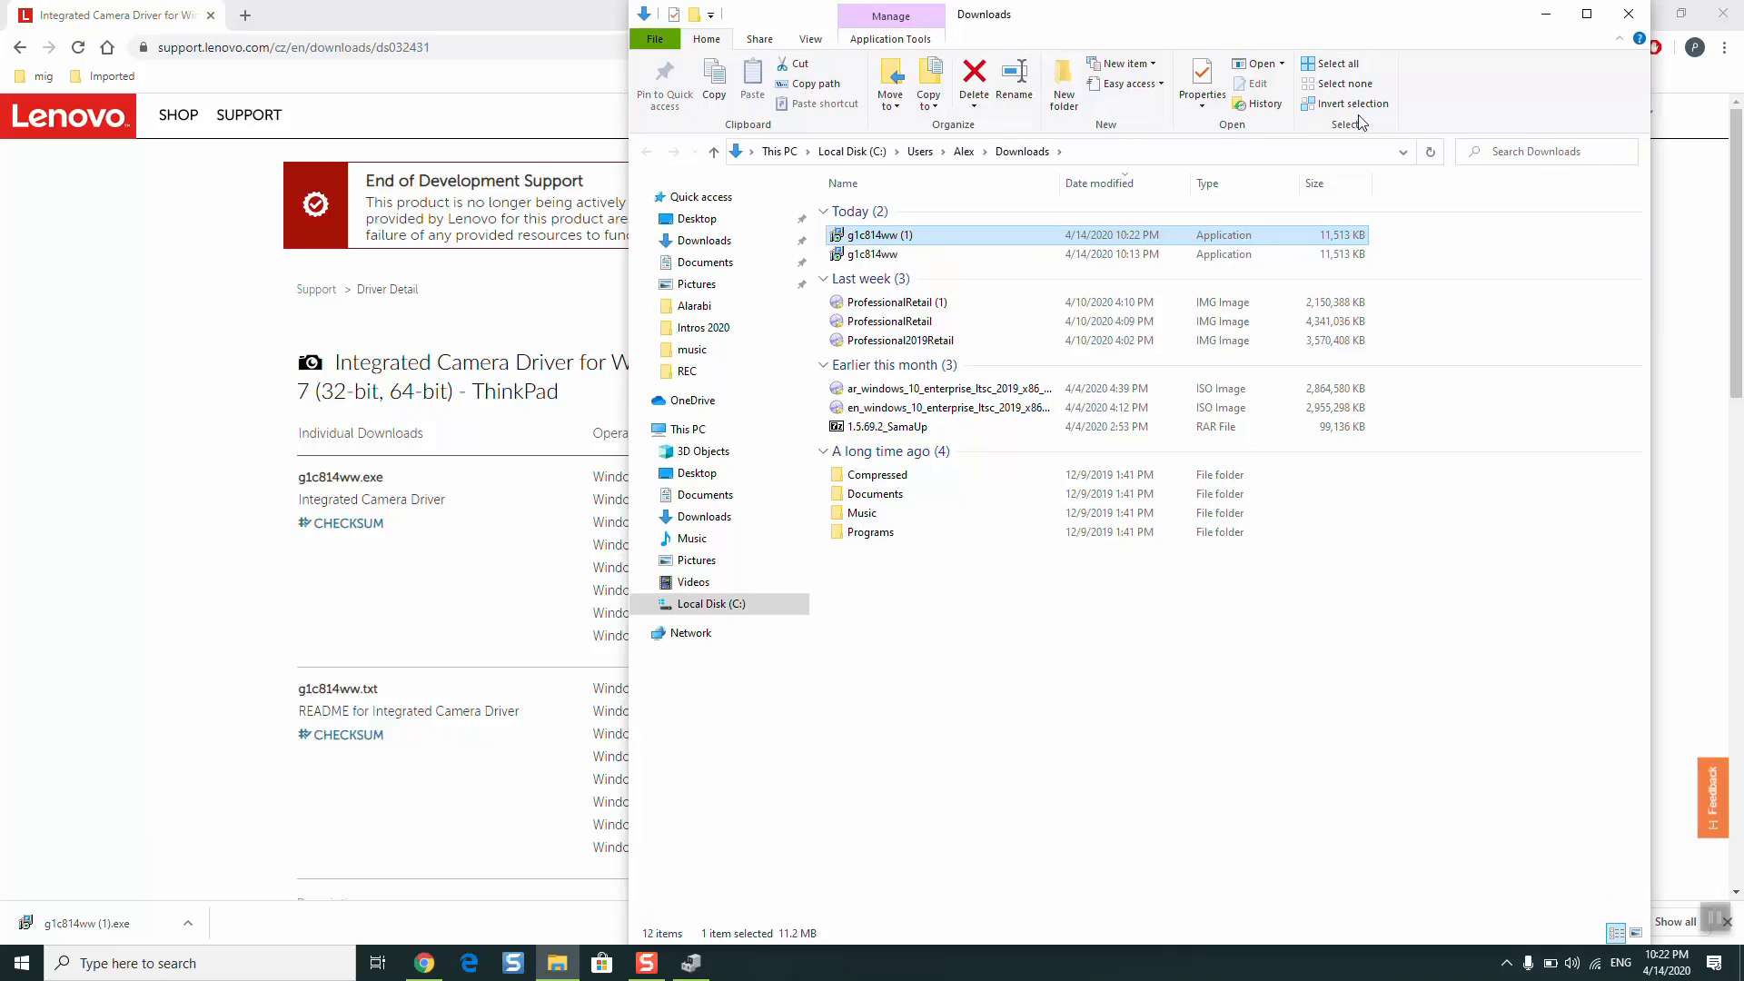
# - Try the compatibility troubleshooter on the downloaded g1c814ww (1) installer, cancel it and close the Downloads folder
pyautogui.rightClick(962, 238)
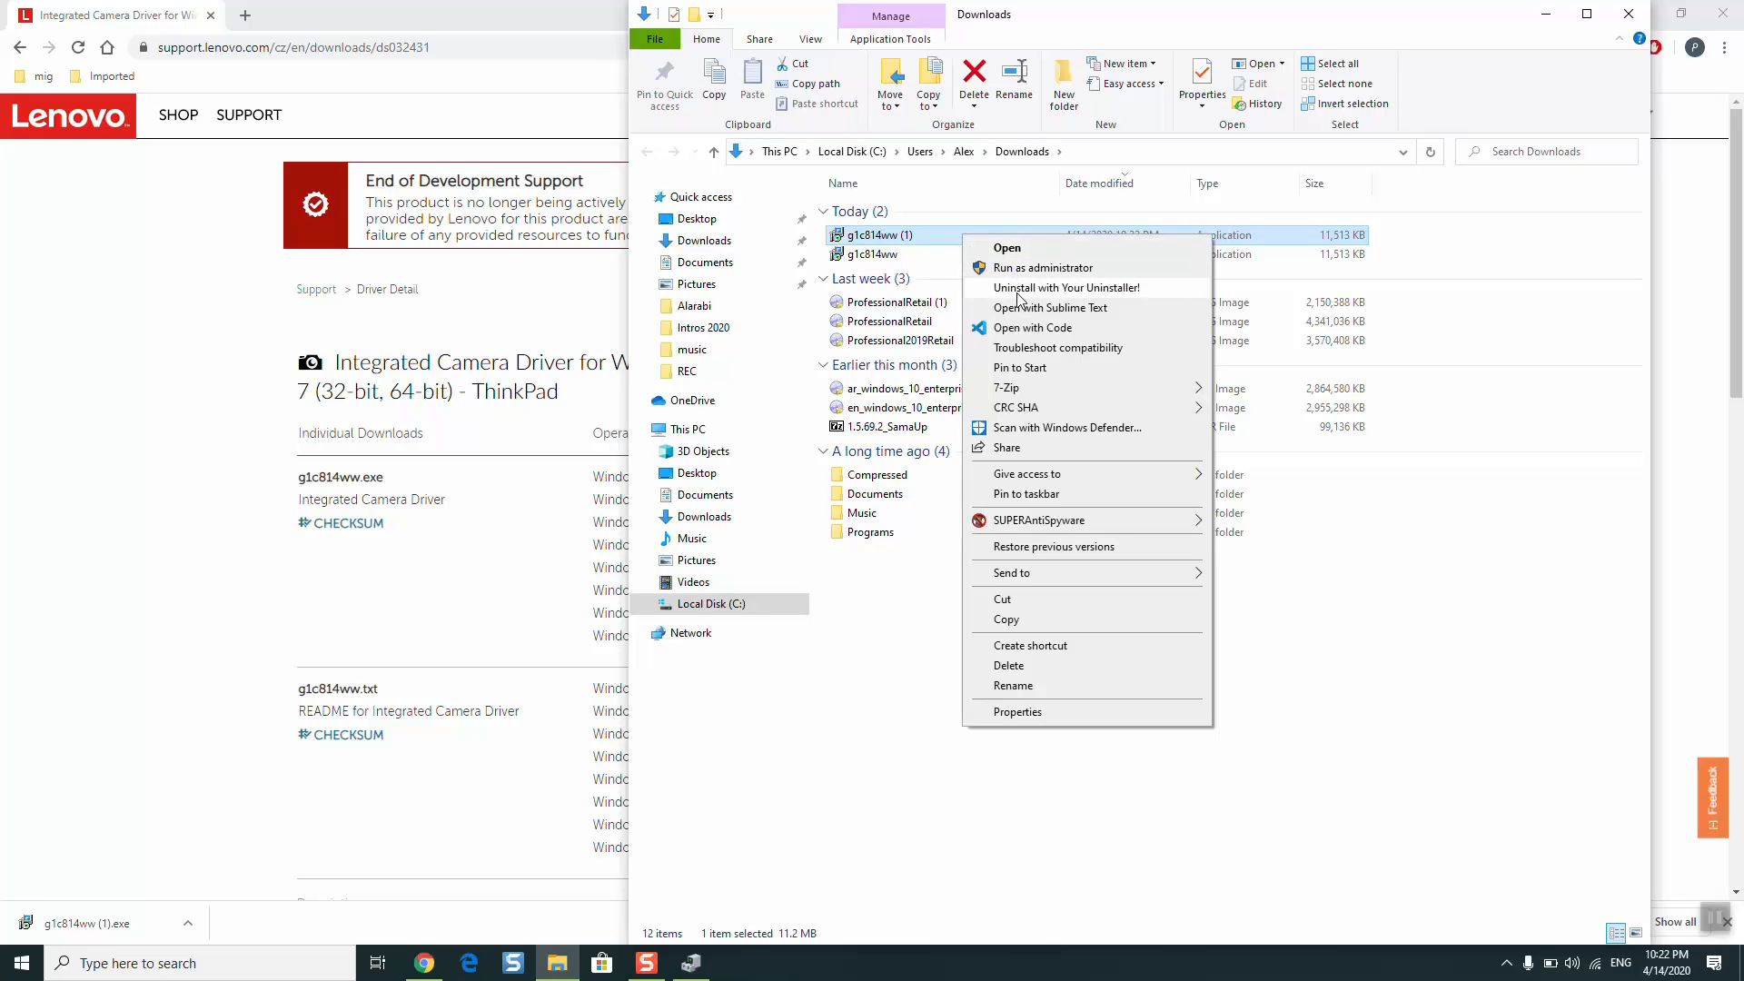
pyautogui.click(1073, 351)
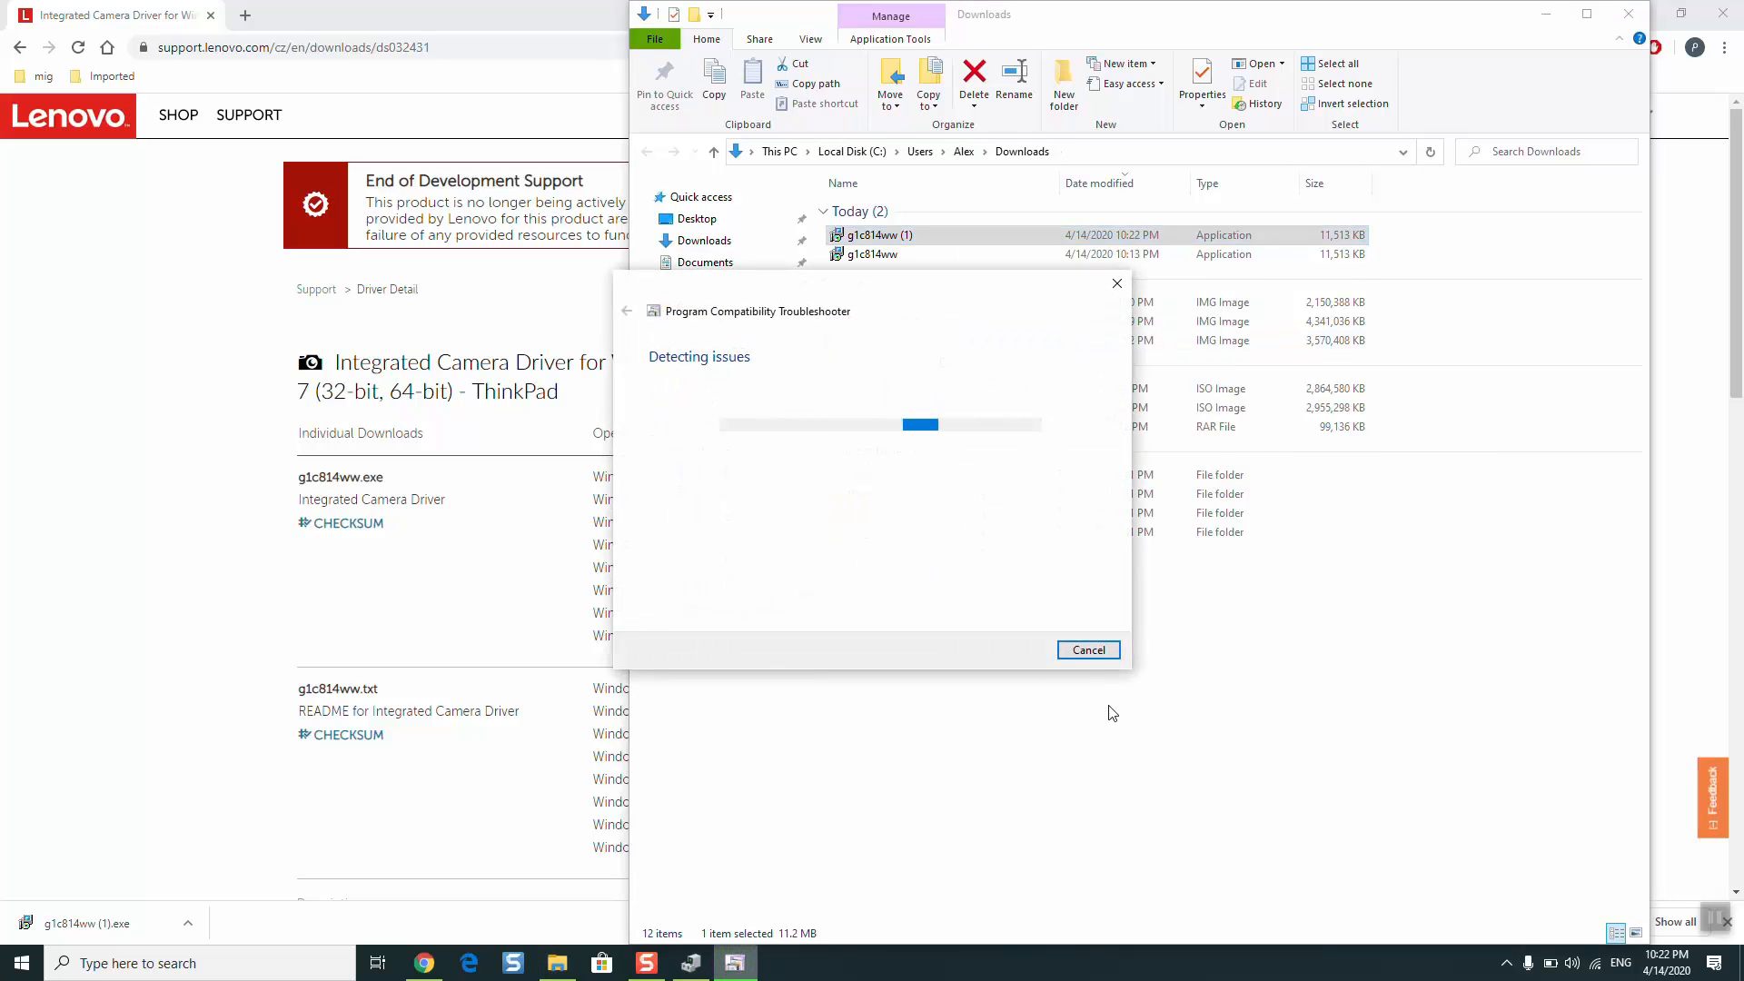
pyautogui.click(1101, 653)
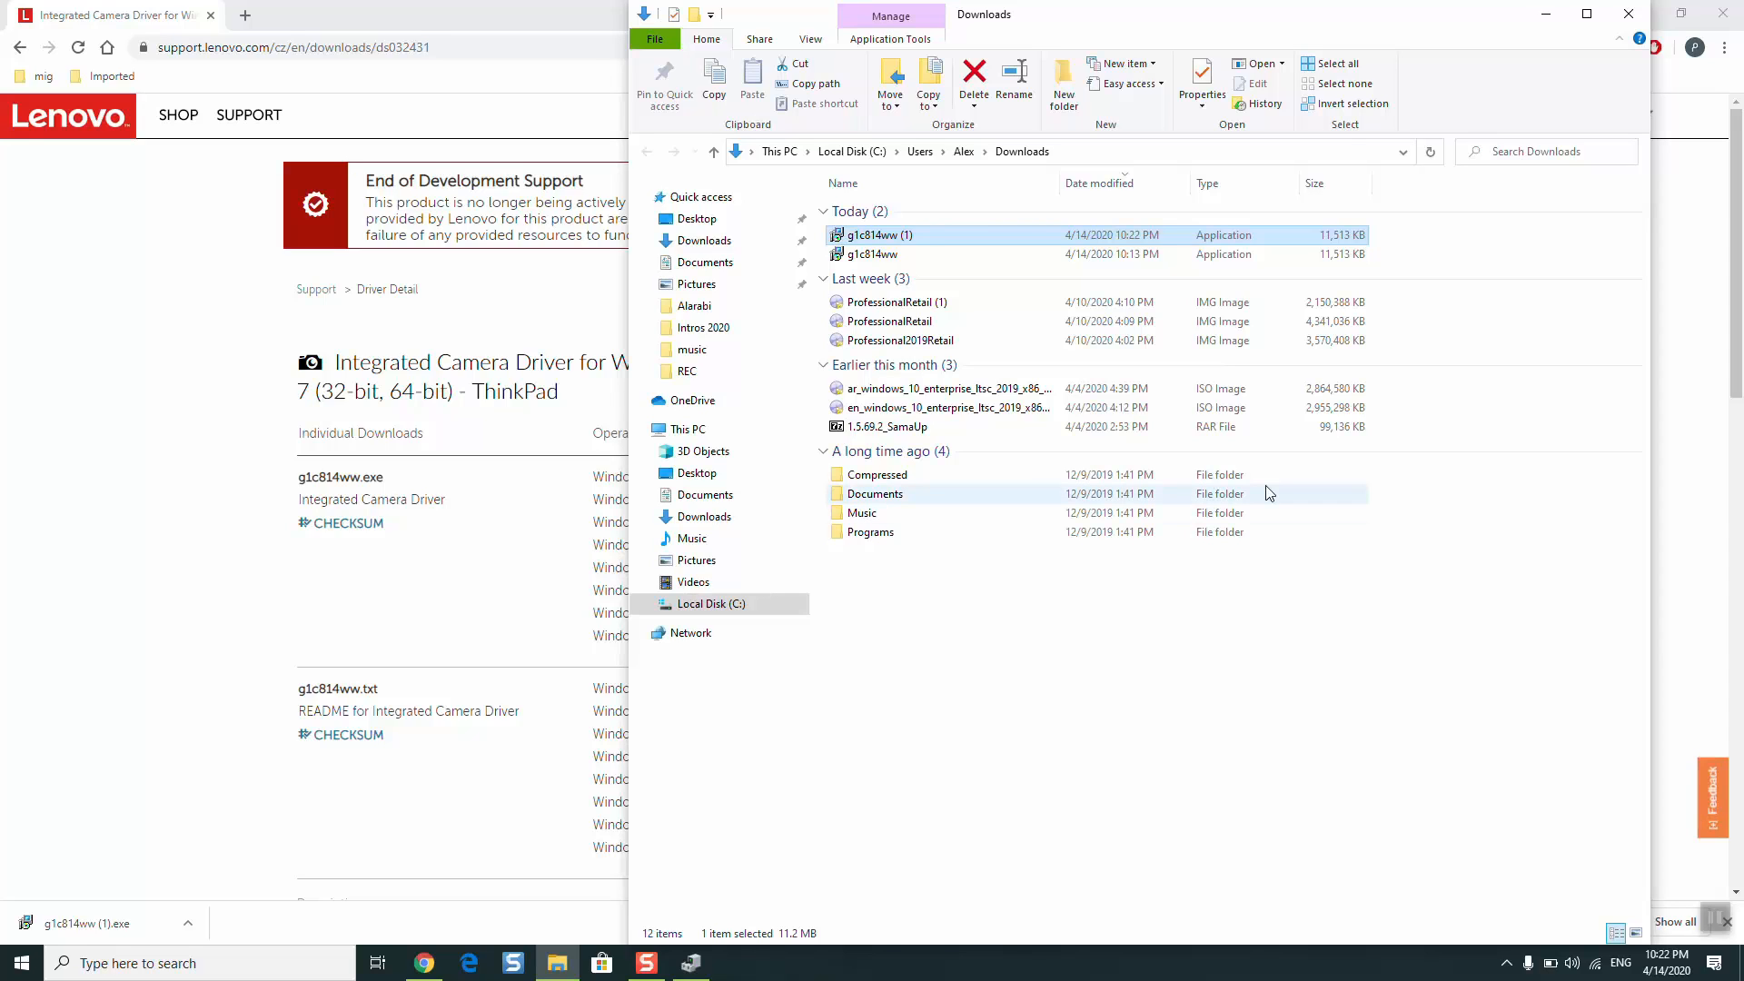
pyautogui.click(1629, 14)
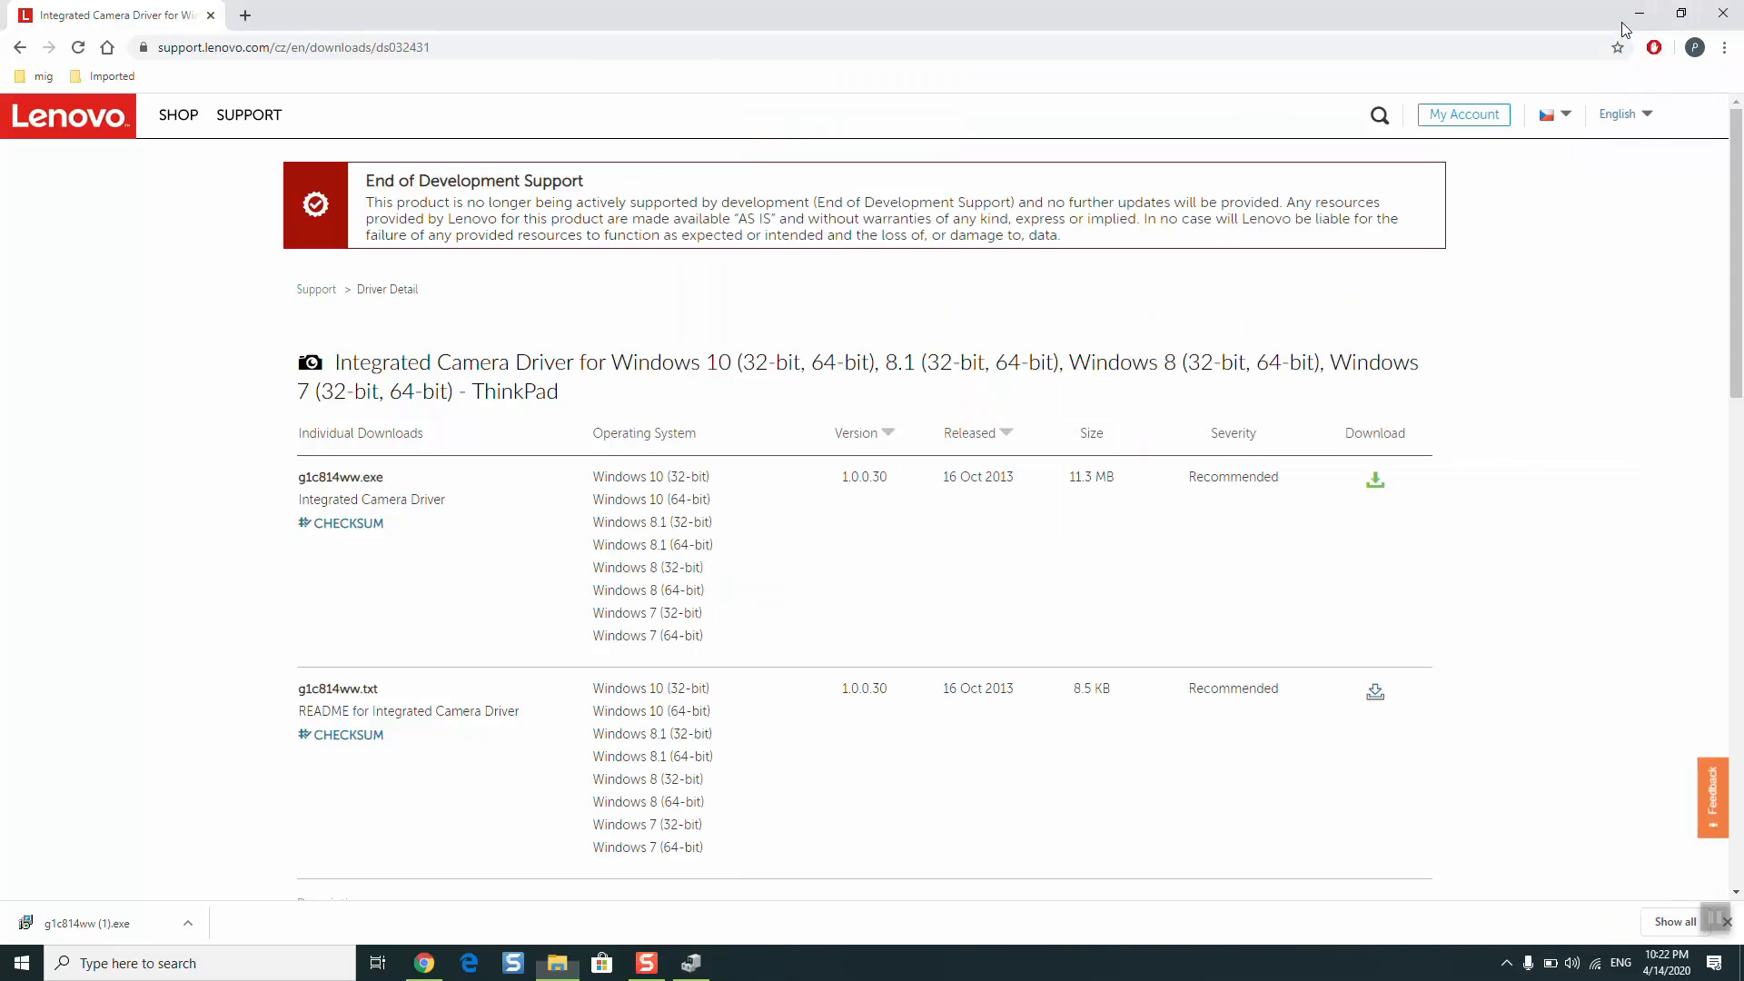
# - Switch to Device Manager, search automatically for updated driver software for the Integrated Camera, and close Device Manager
pyautogui.click(691, 963)
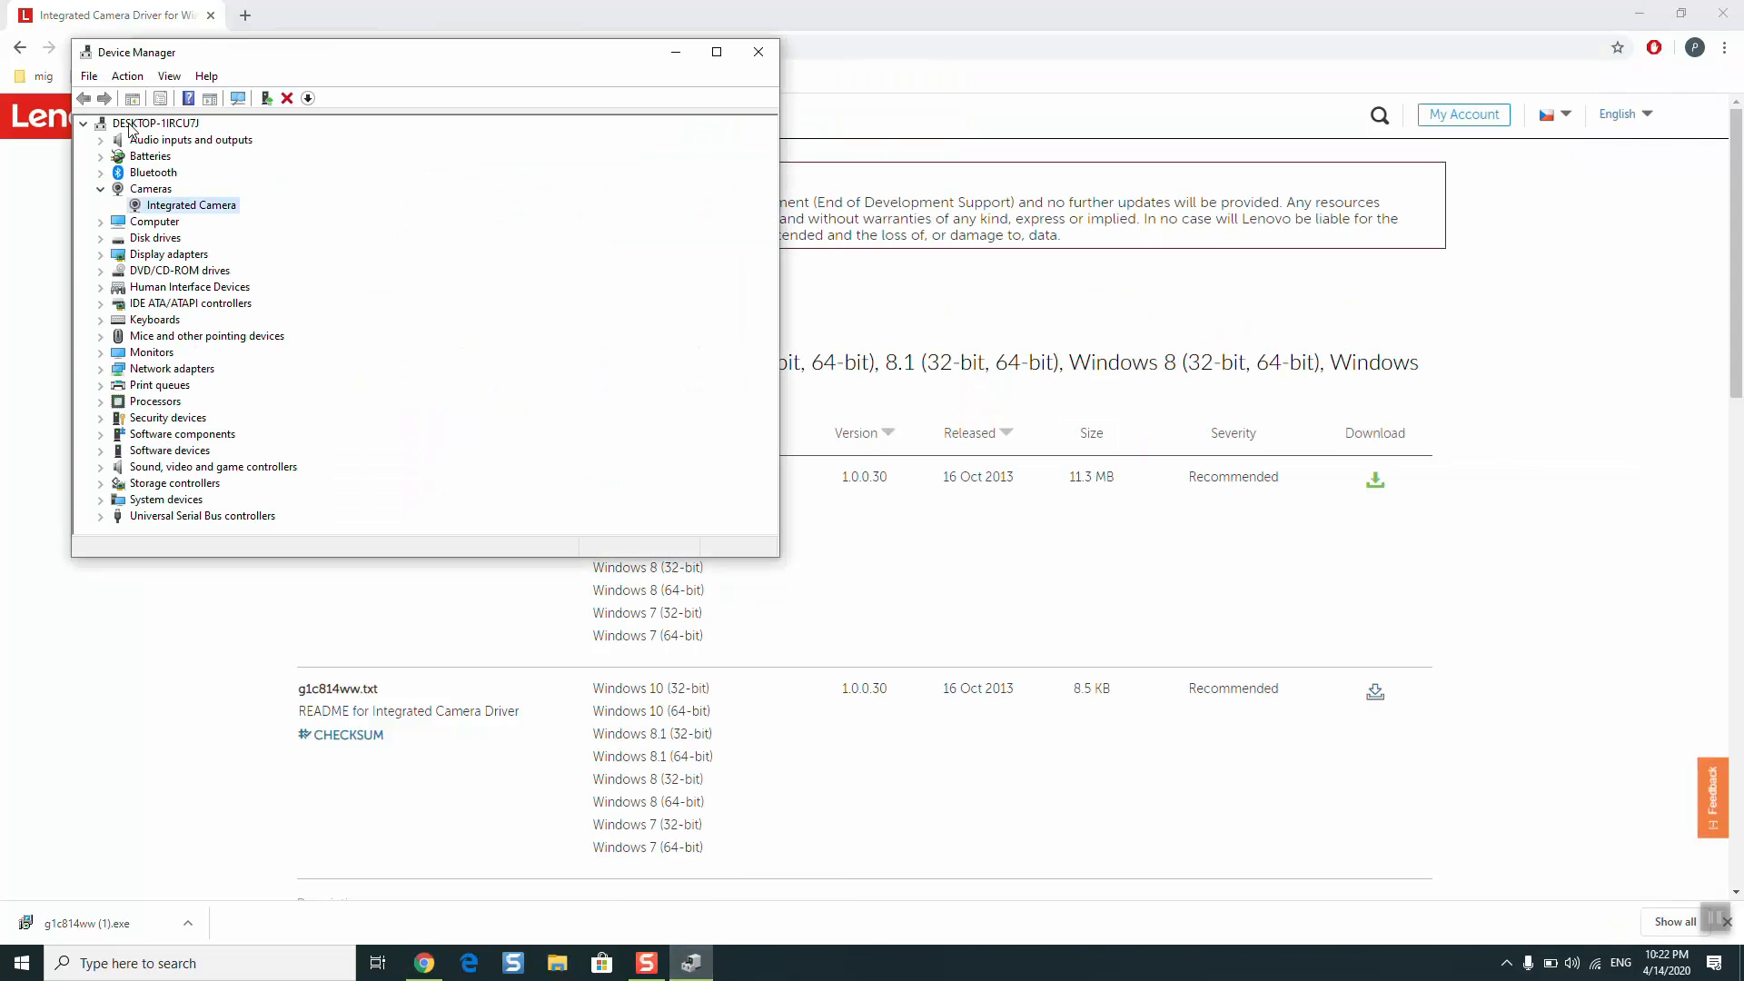
pyautogui.rightClick(177, 209)
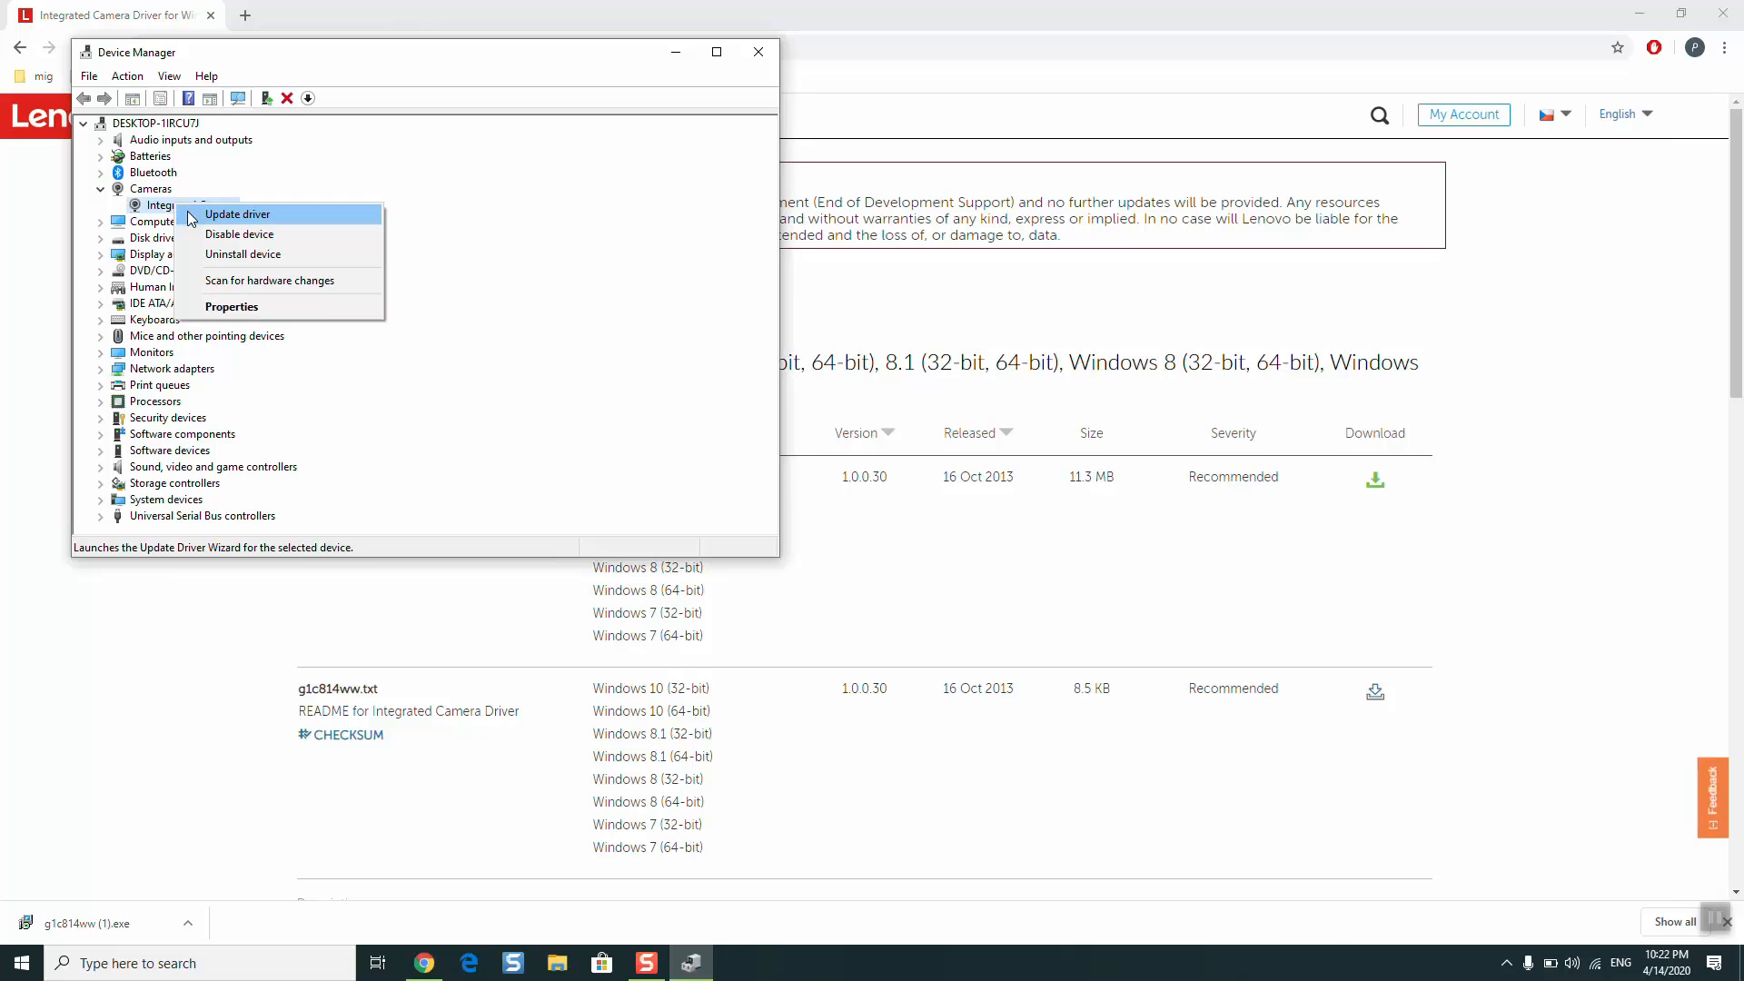
pyautogui.click(191, 216)
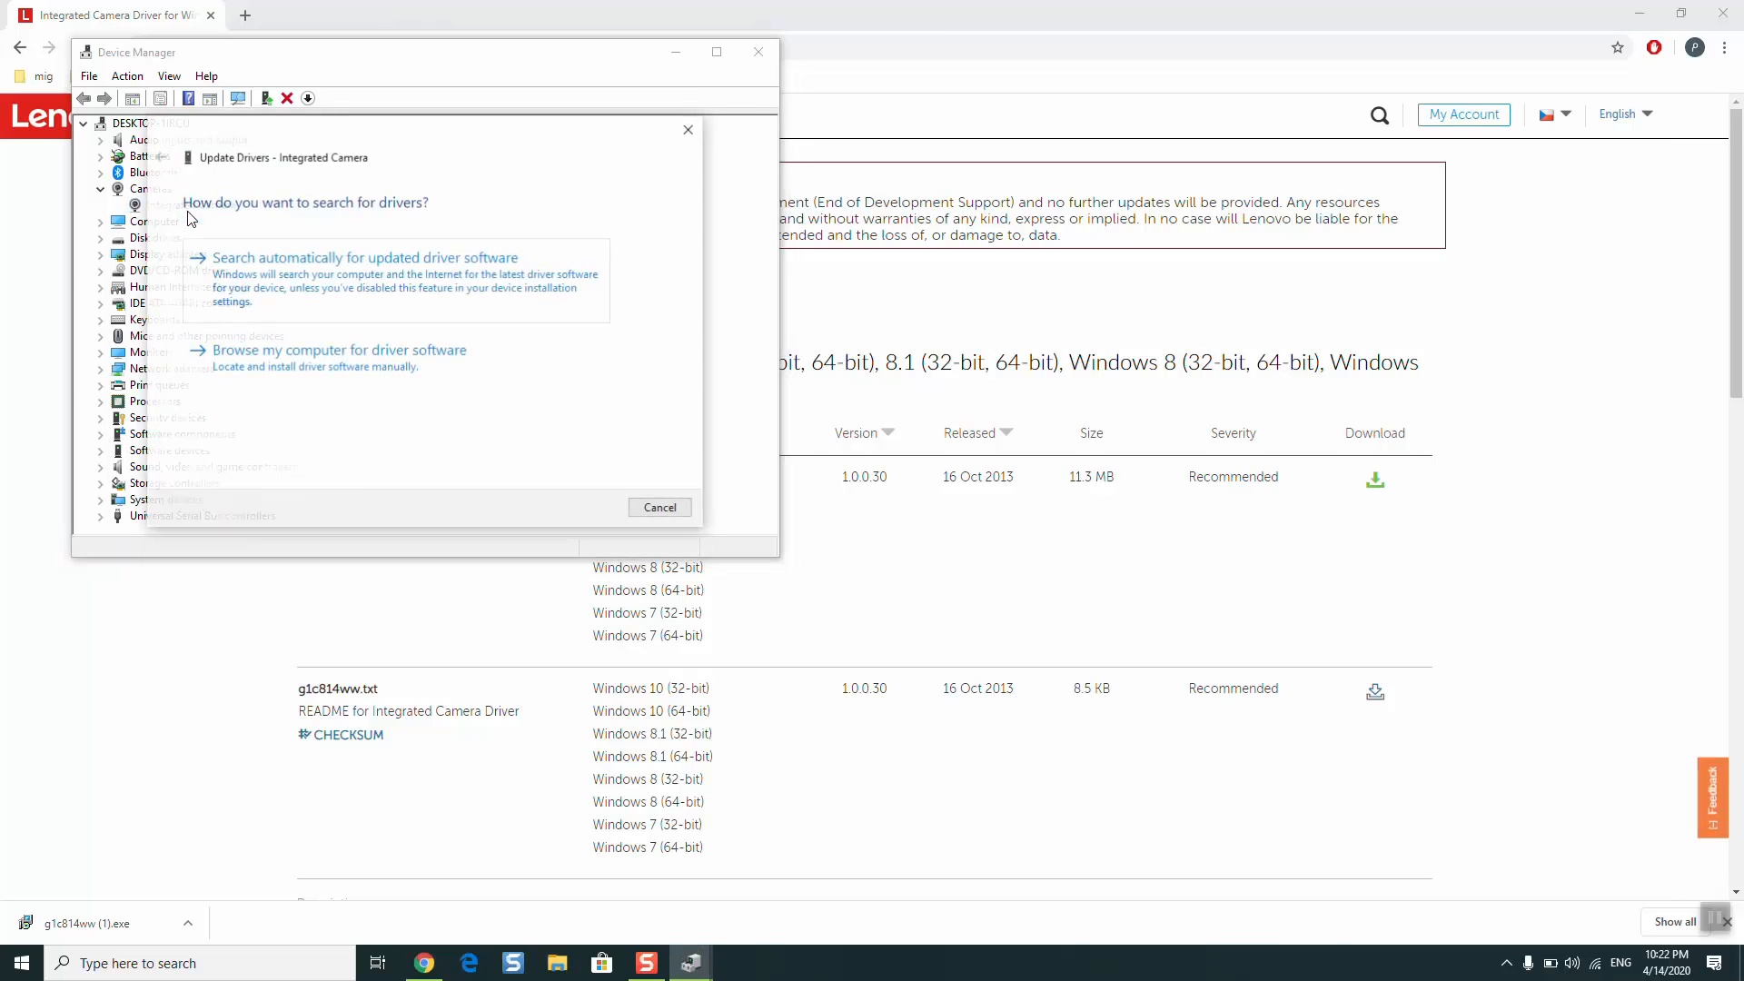
pyautogui.click(295, 297)
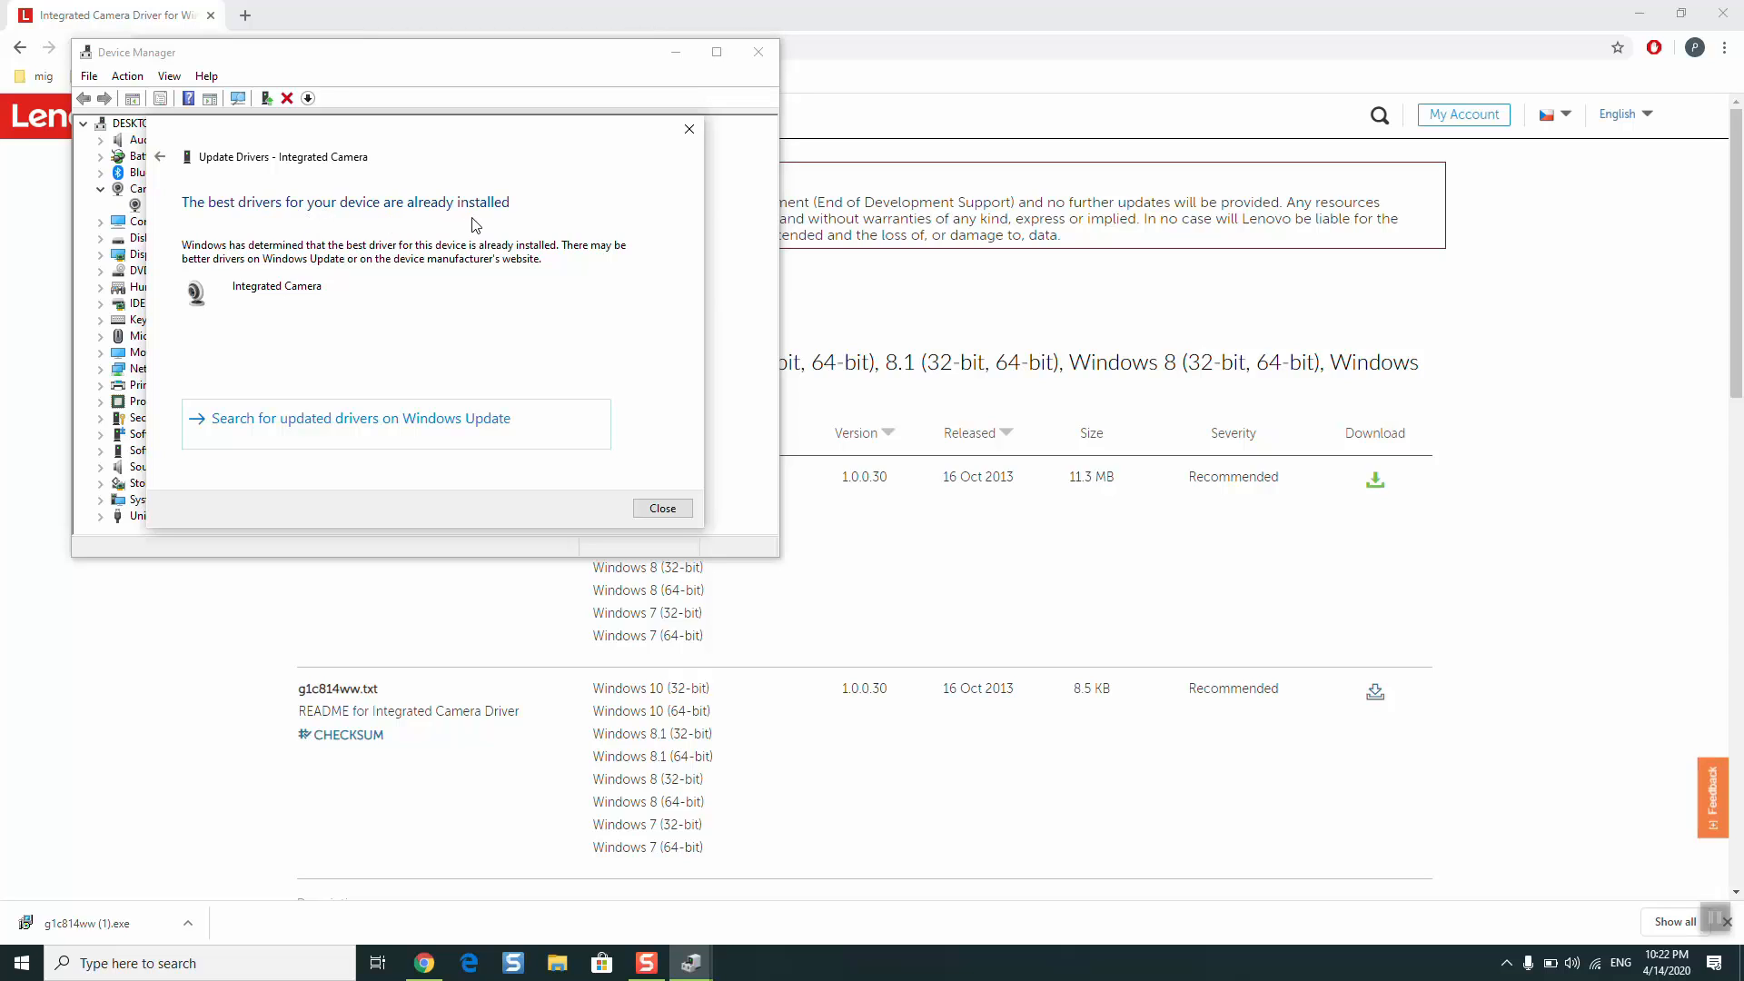
pyautogui.click(656, 509)
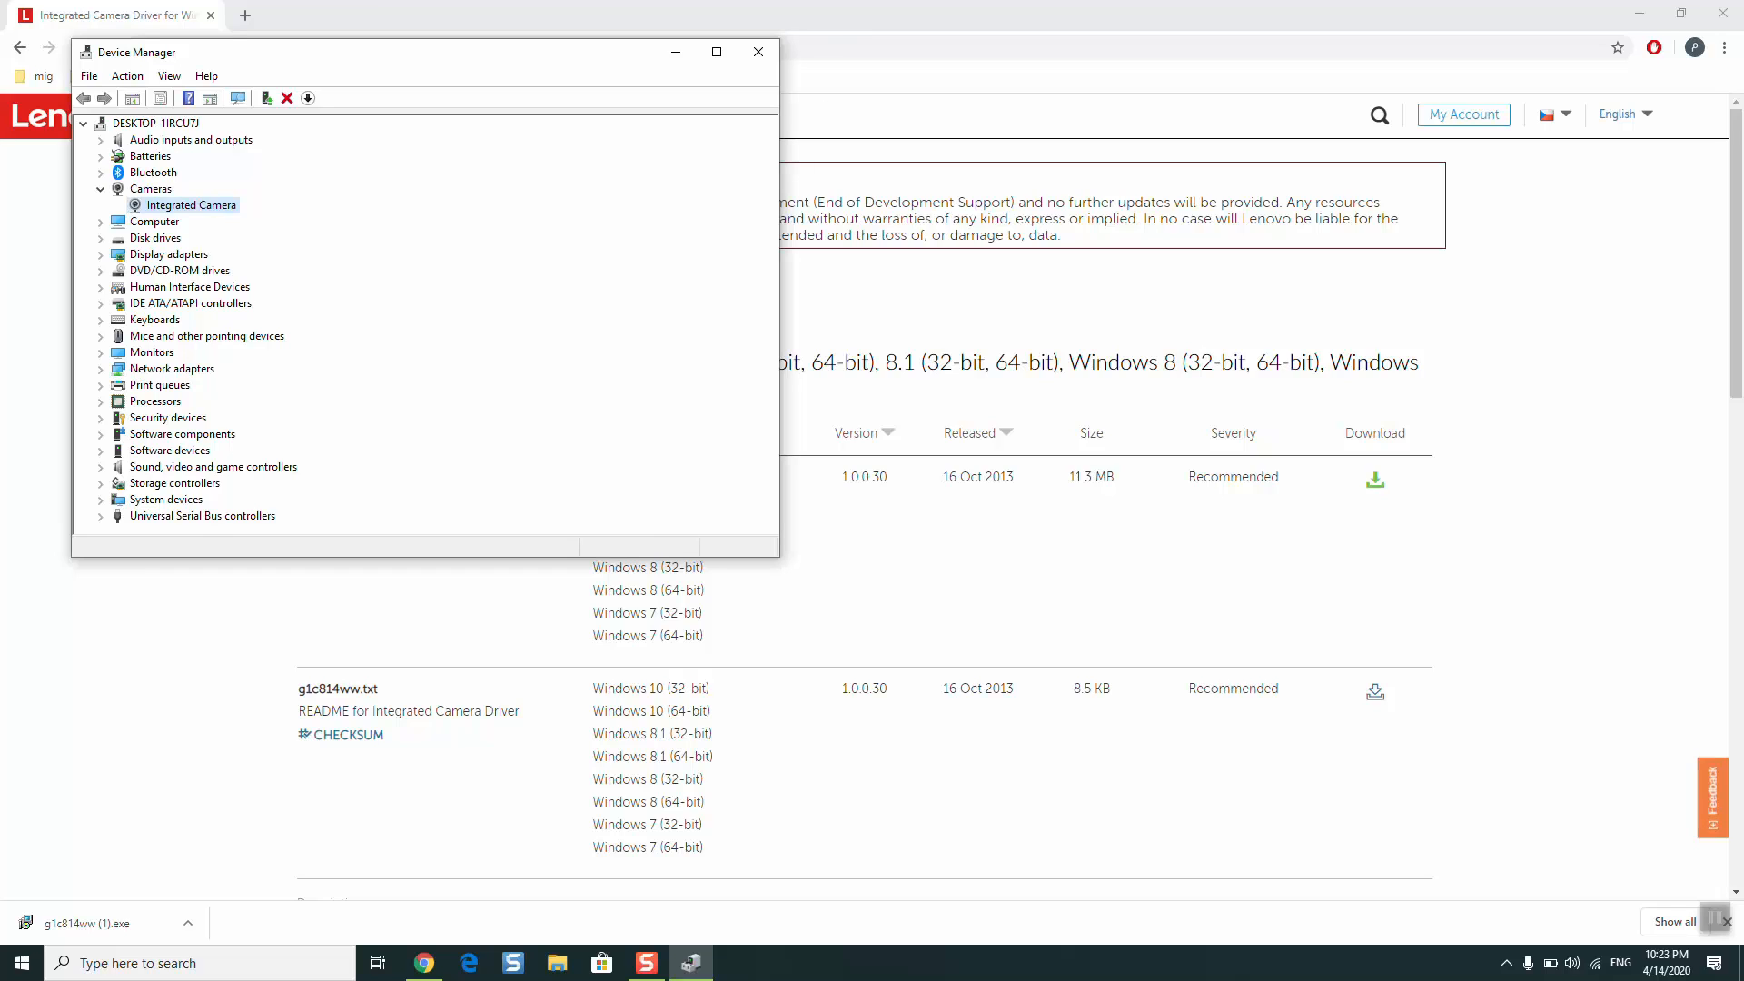
pyautogui.click(756, 41)
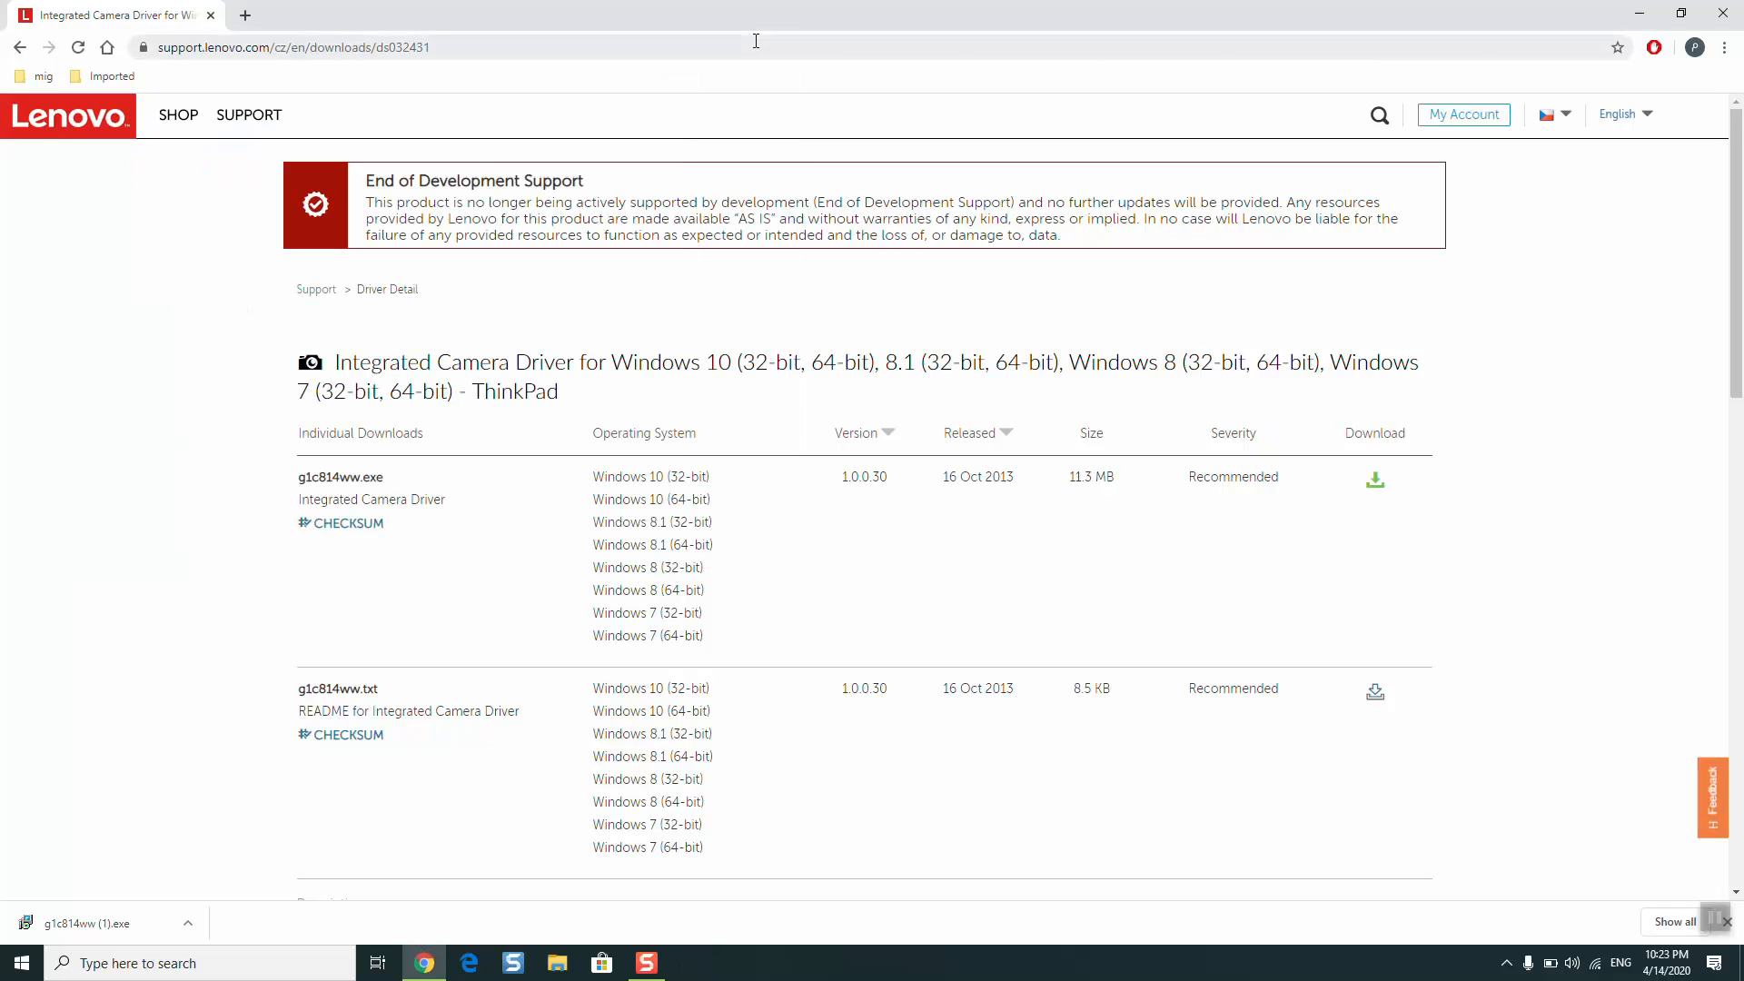